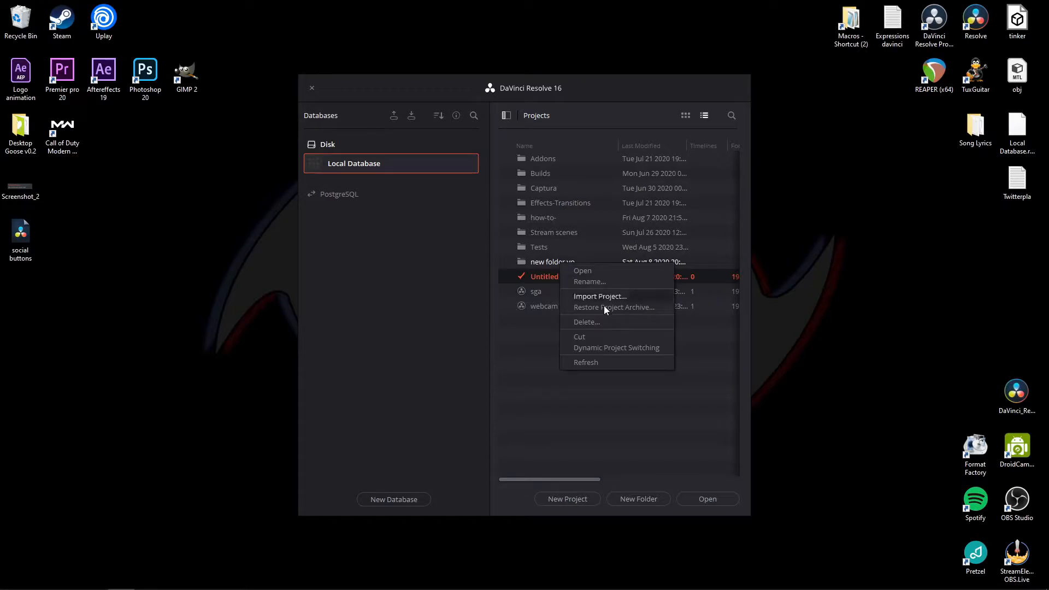
- Permanently delete the "new folder yo" folder from the project list
{"action": "left_click", "coordinate": [604, 321]}
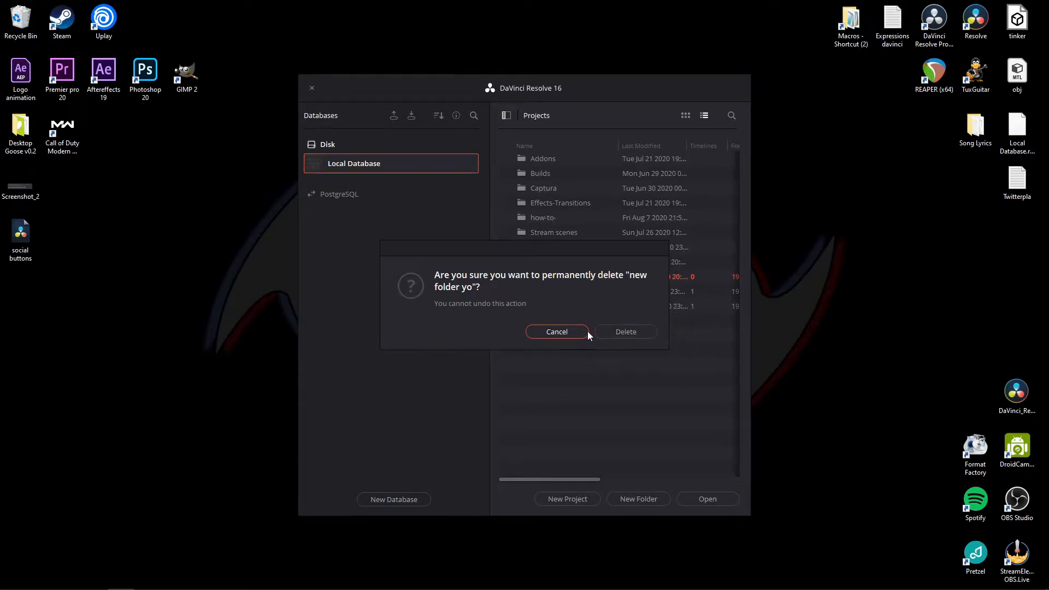
{"action": "left_click", "coordinate": [613, 332]}
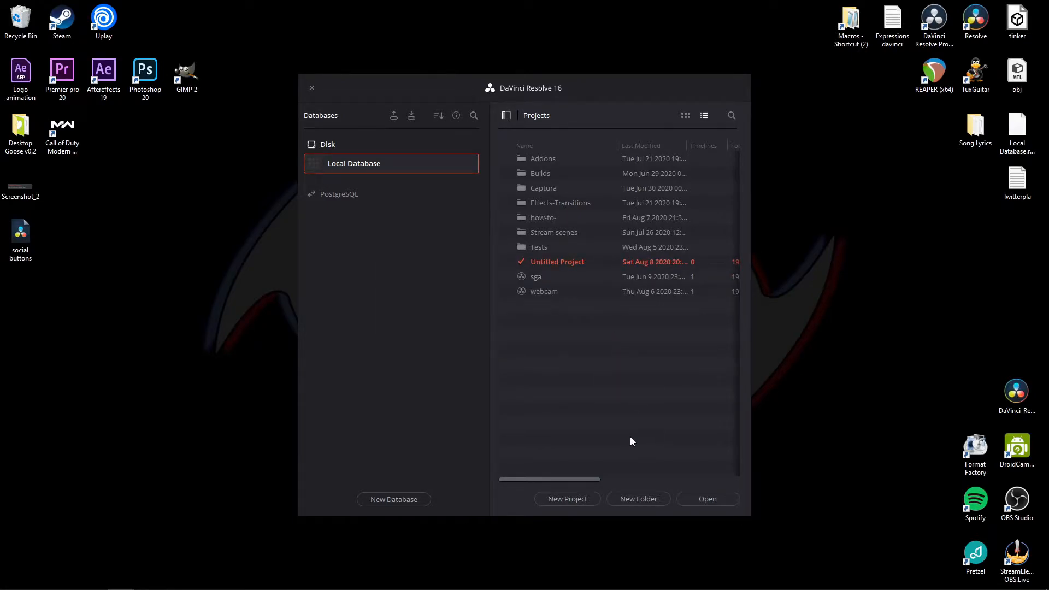
- Look inside the "how-to-" project folder and return to the top level of the project list
{"action": "double_click", "coordinate": [550, 219]}
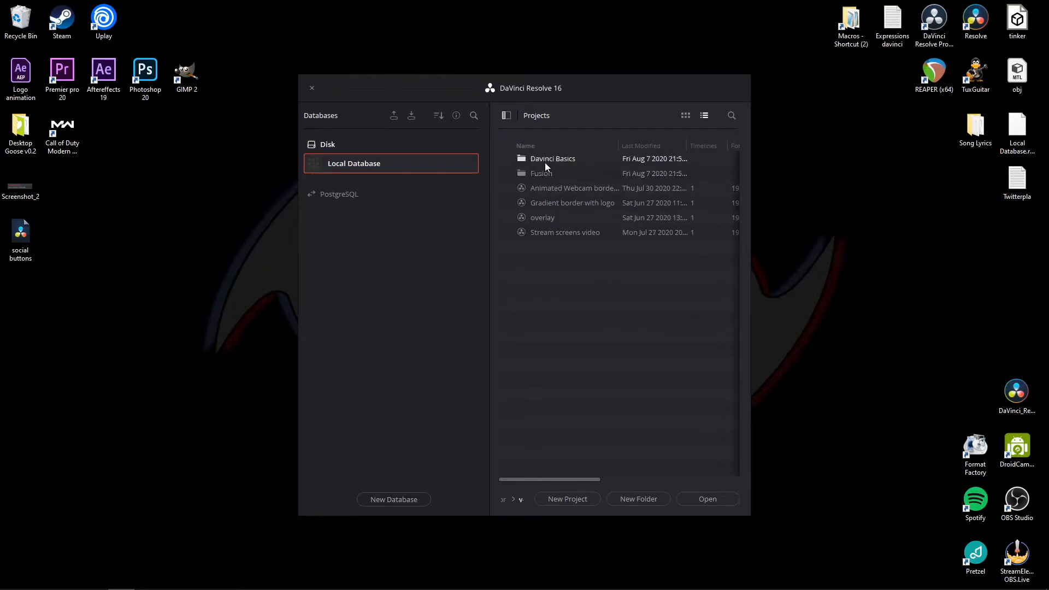
{"action": "left_click", "coordinate": [503, 499]}
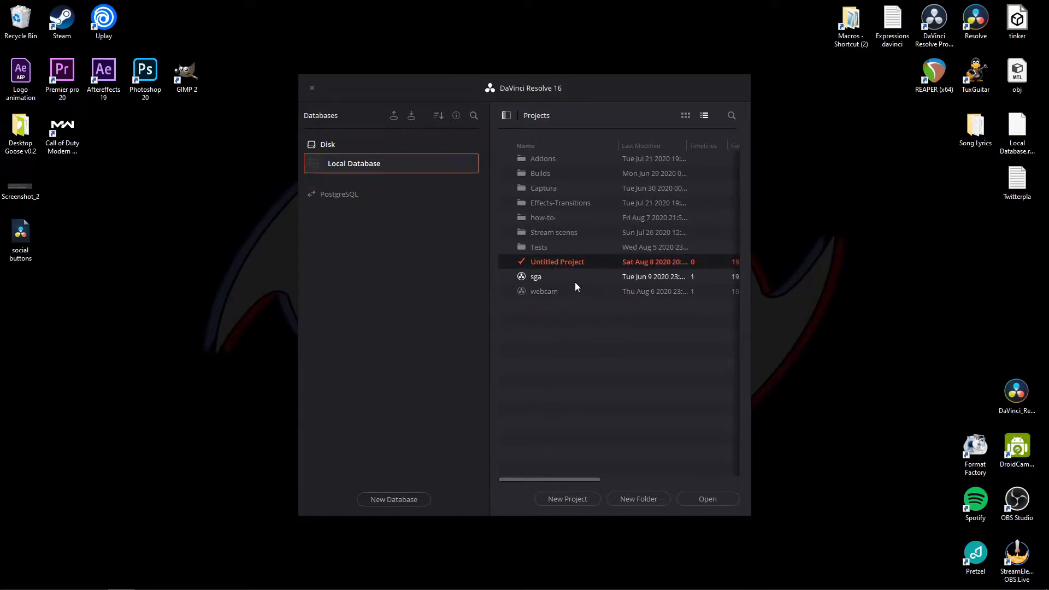
{"action": "left_click", "coordinate": [572, 497]}
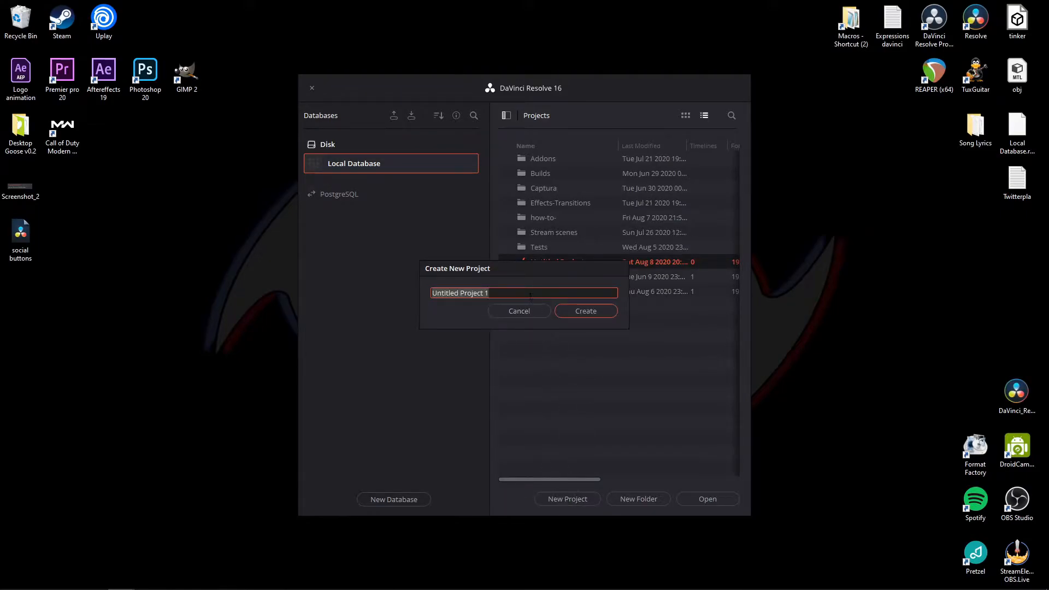
{"action": "type", "text": "New name"}
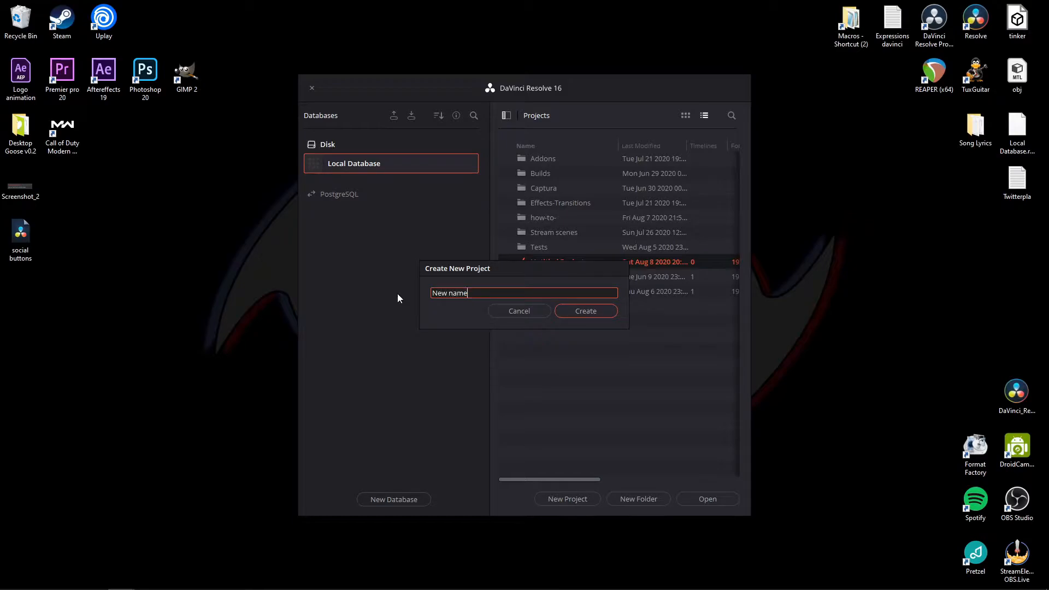
{"action": "key", "text": "ctrl+a"}
{"action": "type", "text": "Really f"}
{"action": "type", "text": "ancy"}
{"action": "key", "text": "BackSpace"}
{"action": "type", "text": "t"}
{"action": "key", "text": "BackSpace"}
{"action": "type", "text": "y edit"}
{"action": "left_click", "coordinate": [514, 310]}
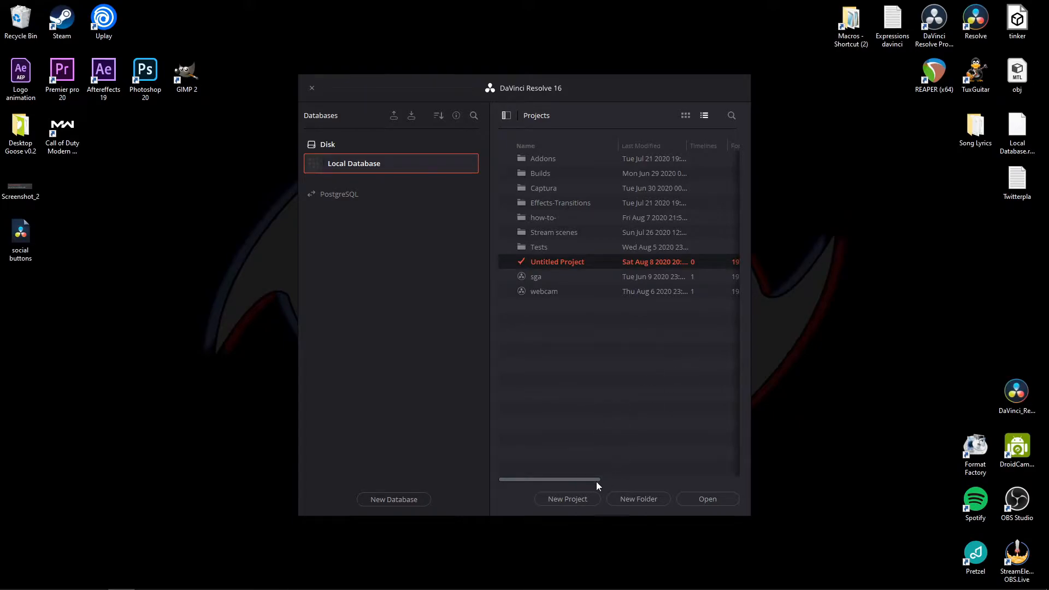
- Widen the project manager window, preview the projects as smaller thumbnails, and return to the list view
{"action": "left_click", "coordinate": [686, 116]}
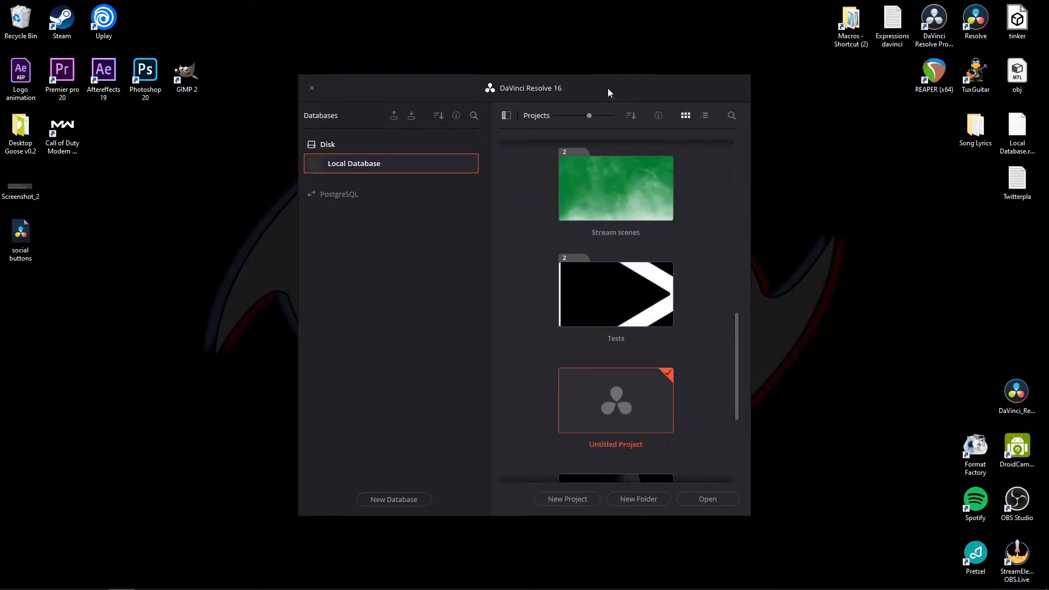
{"action": "left_click_drag", "start_coordinate": [753, 229], "coordinate": [927, 227]}
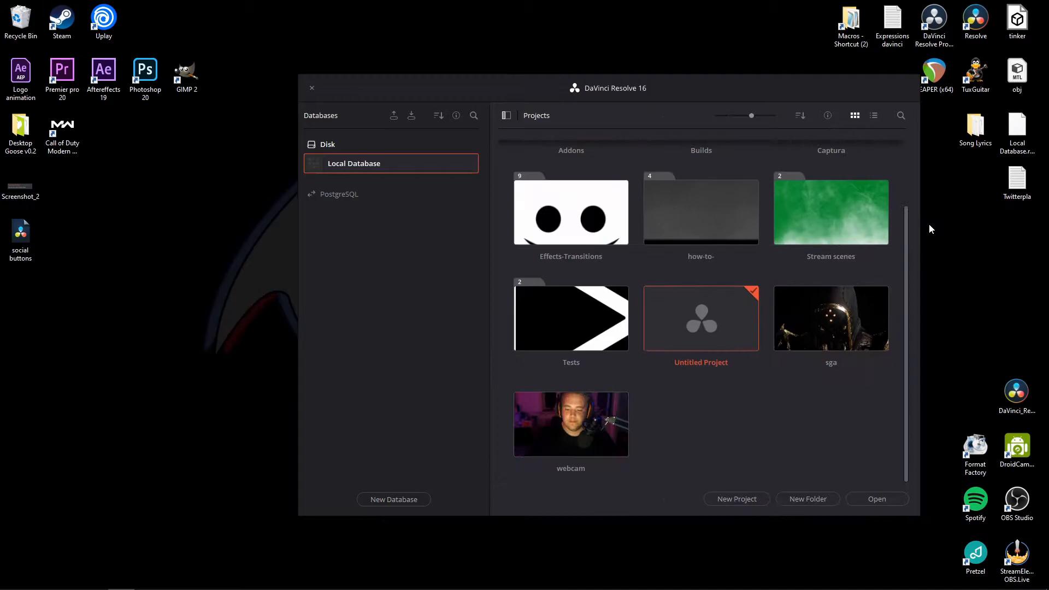
{"action": "scroll", "coordinate": [710, 306], "scroll_direction": "up", "scroll_amount": 2}
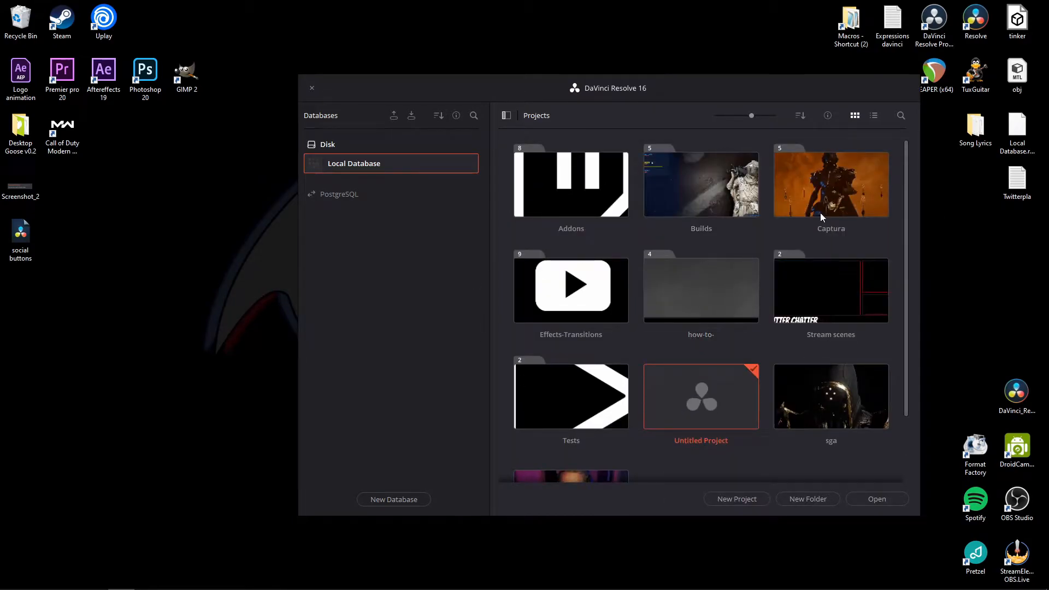
{"action": "left_click_drag", "start_coordinate": [752, 116], "coordinate": [734, 116]}
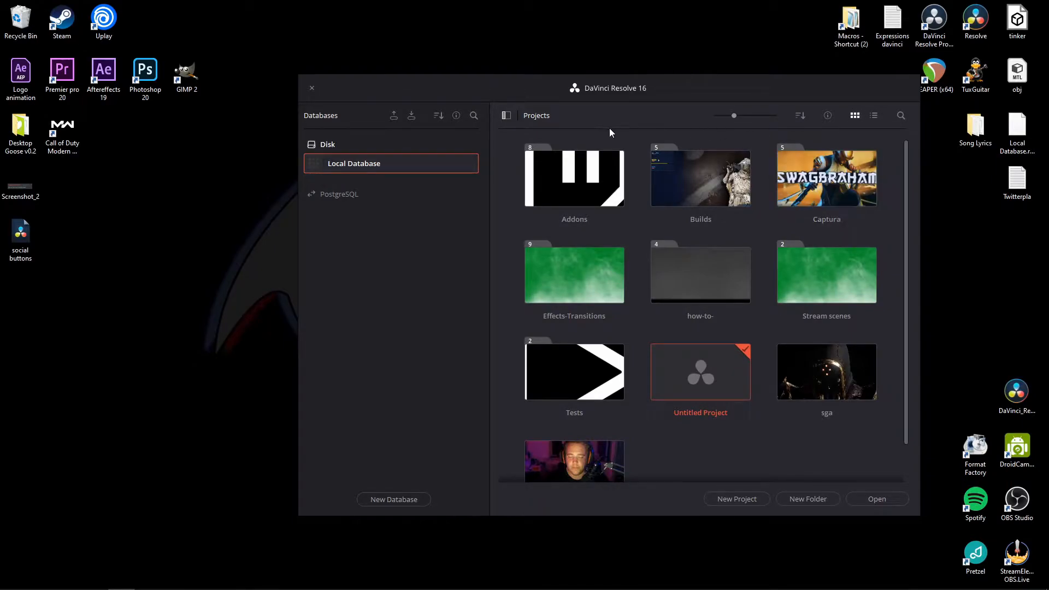
{"action": "left_click", "coordinate": [874, 115]}
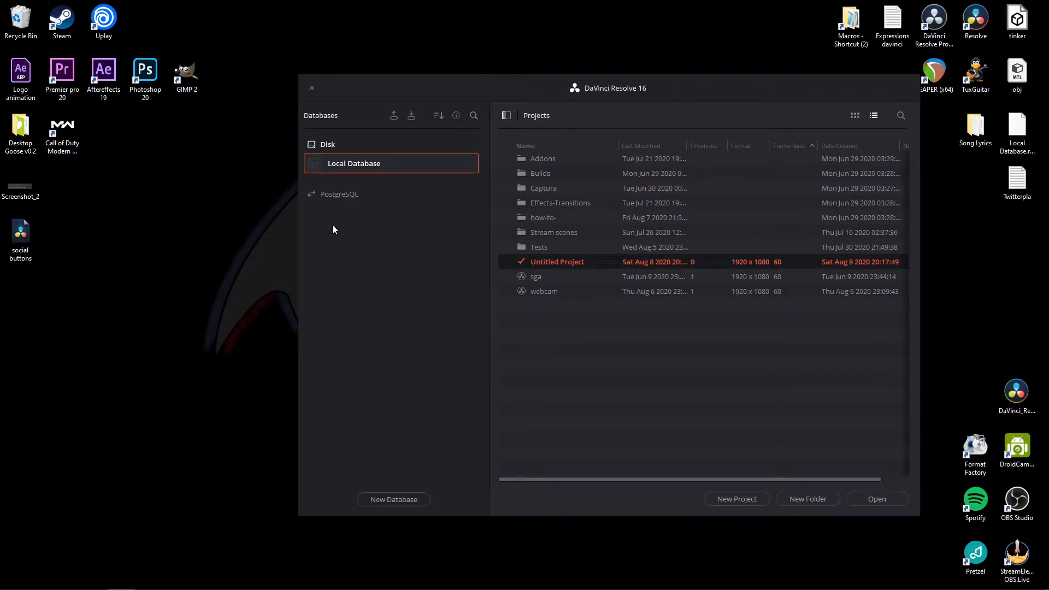
{"action": "left_click", "coordinate": [394, 116]}
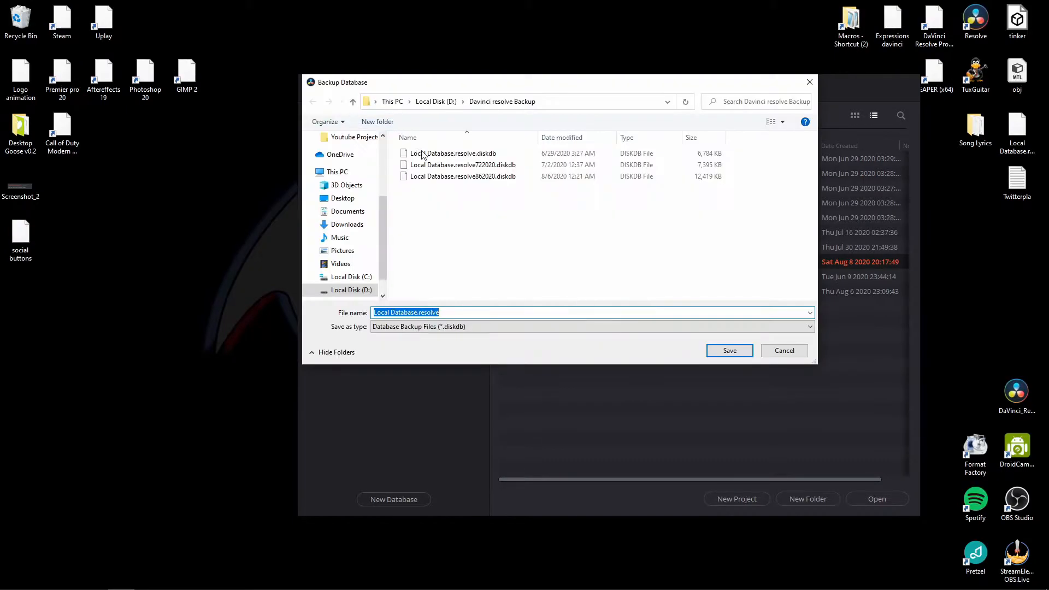
{"action": "type", "text": "sfjkgdkfgjkdfjgl"}
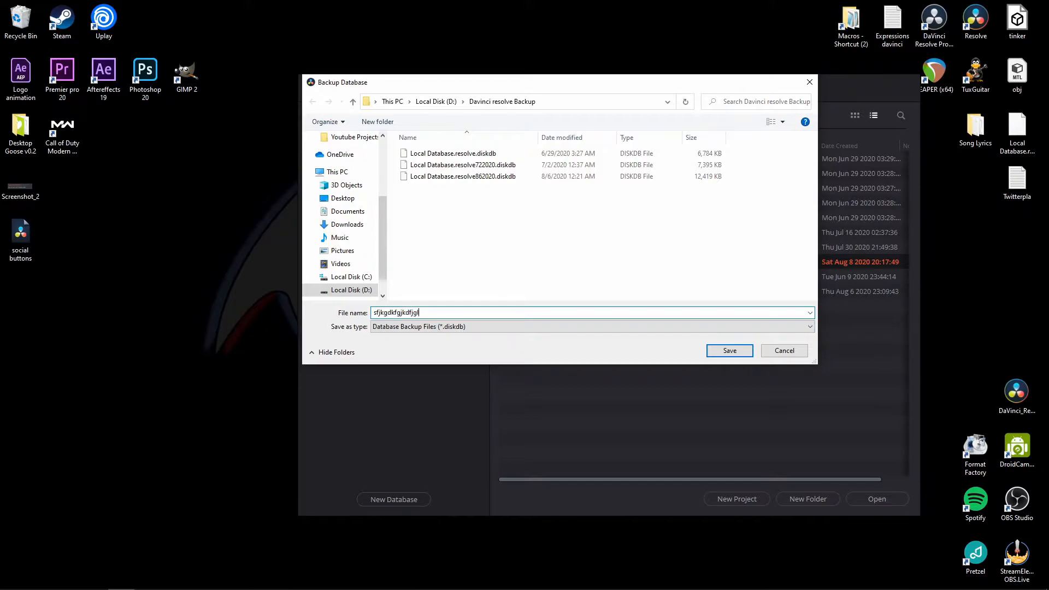
{"action": "left_click", "coordinate": [780, 353]}
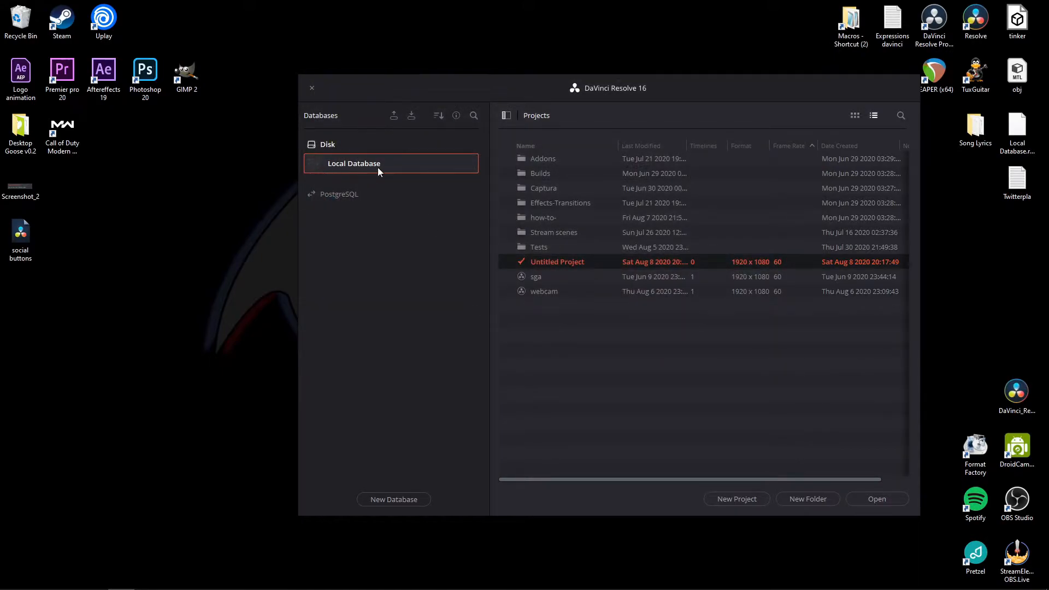
{"action": "left_click", "coordinate": [411, 116]}
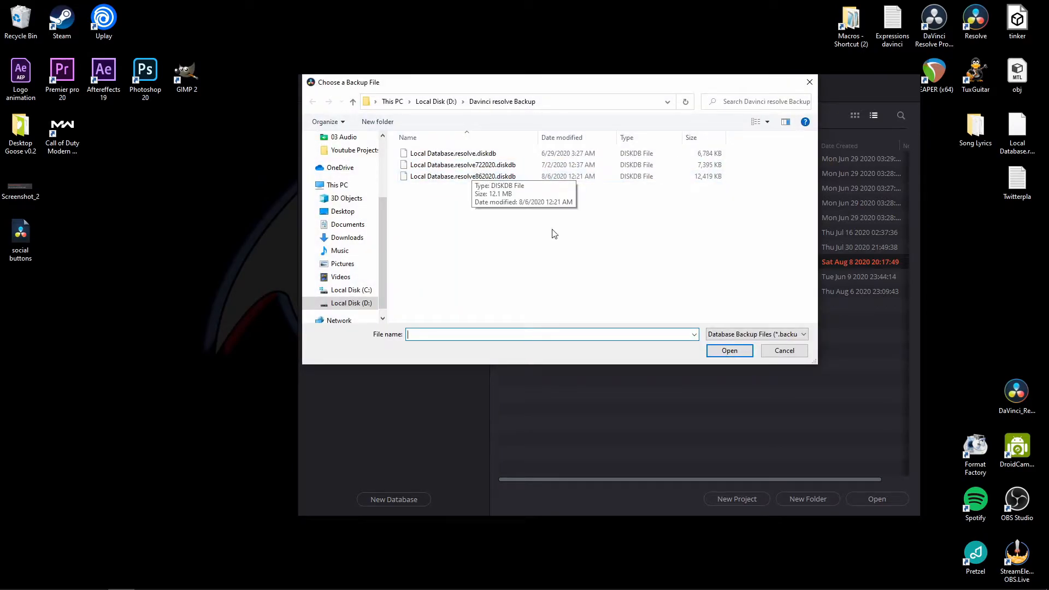
{"action": "left_click", "coordinate": [787, 352]}
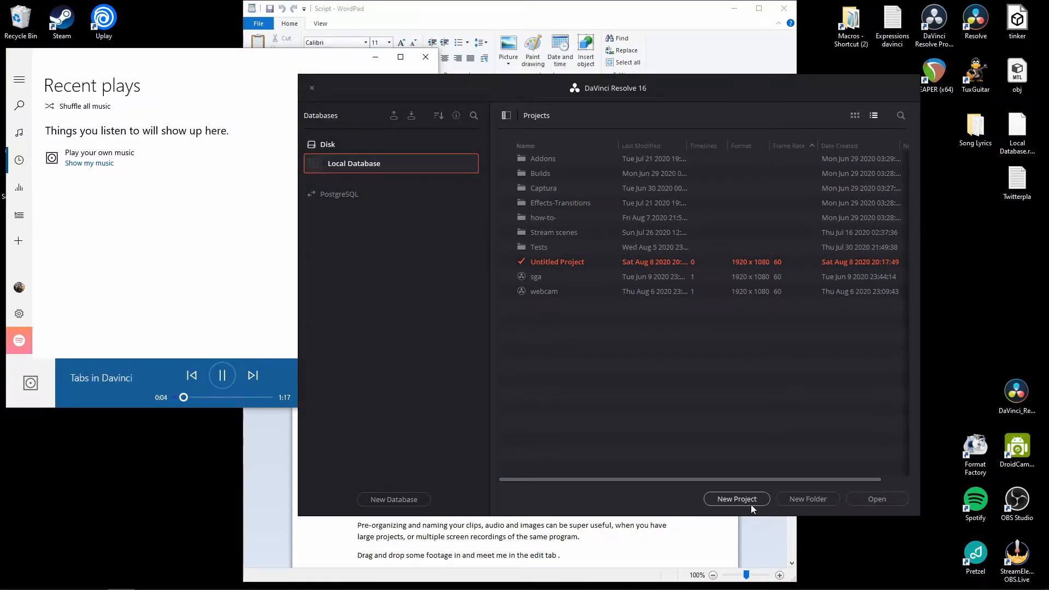
- Create a new project with the suggested name "Untitled Project 1"
{"action": "left_click", "coordinate": [749, 503]}
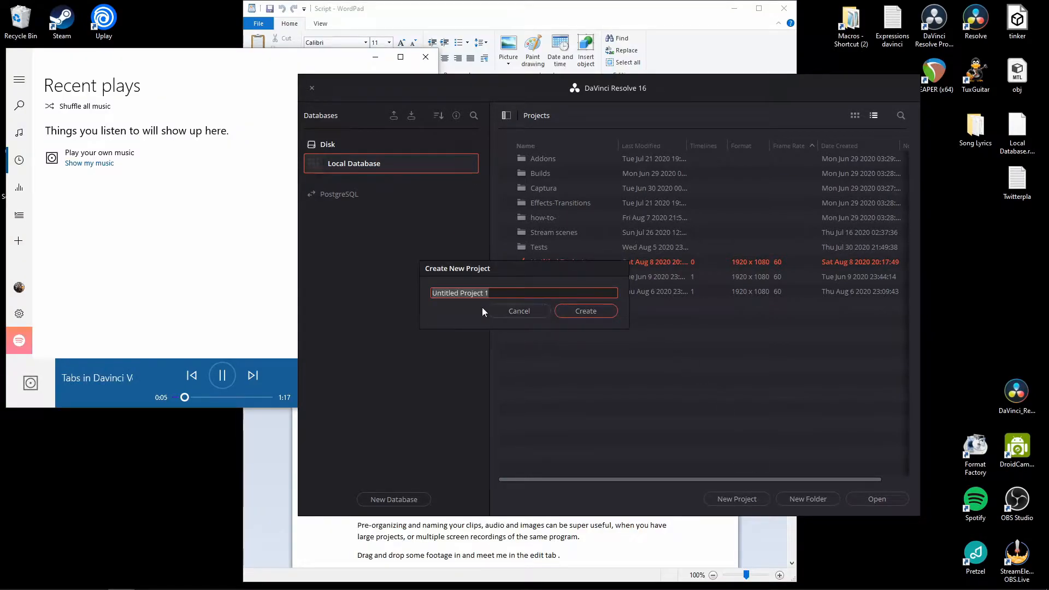
{"action": "left_click", "coordinate": [577, 312]}
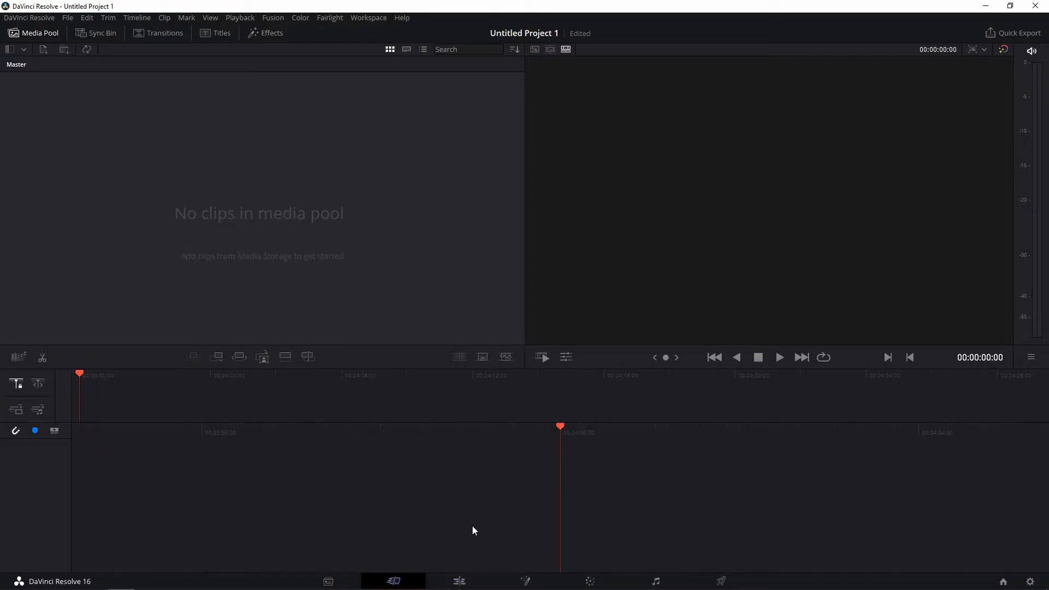
- Tour the Edit, Fusion and Color pages, and set the red Gamma value to 0.02 in the primaries wheels
{"action": "left_click", "coordinate": [459, 580]}
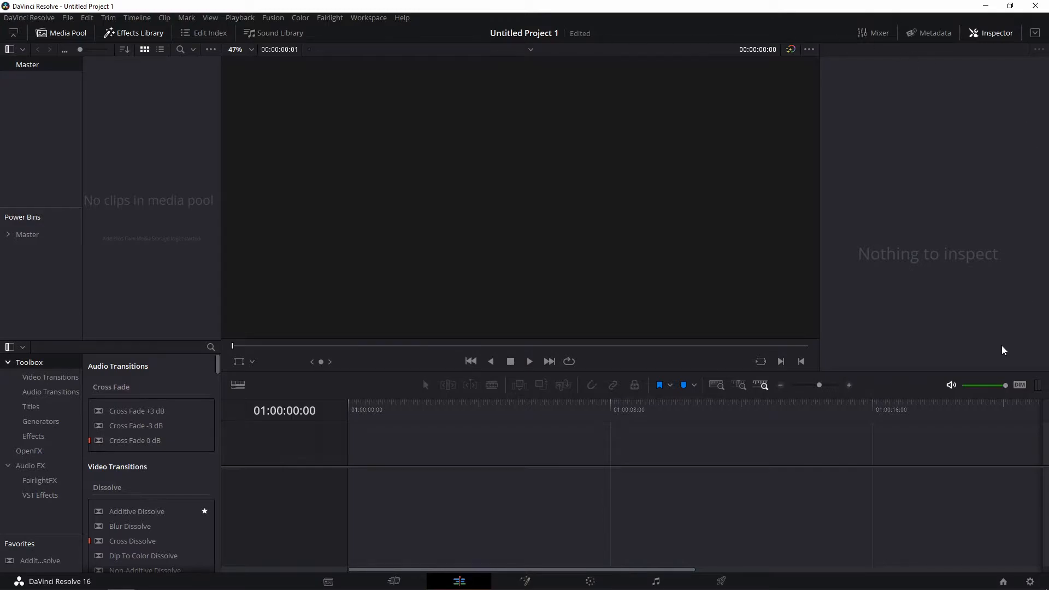
{"action": "left_click", "coordinate": [525, 581]}
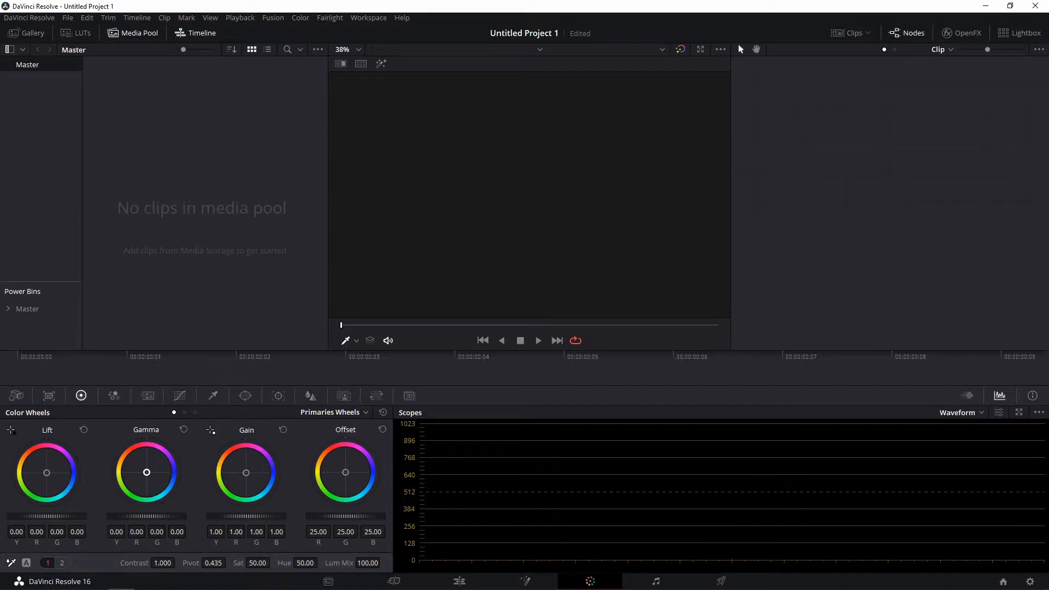
{"action": "left_click_drag", "start_coordinate": [136, 532], "coordinate": [145, 532]}
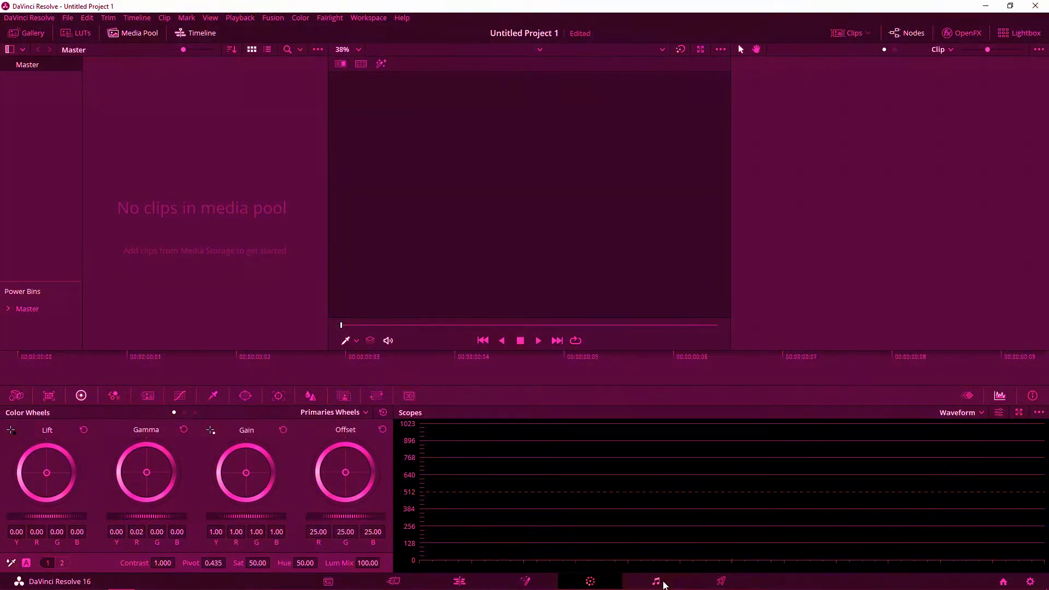
- Examine the Fairlight audio page, briefly showing and hiding its media pool
{"action": "left_click", "coordinate": [656, 581]}
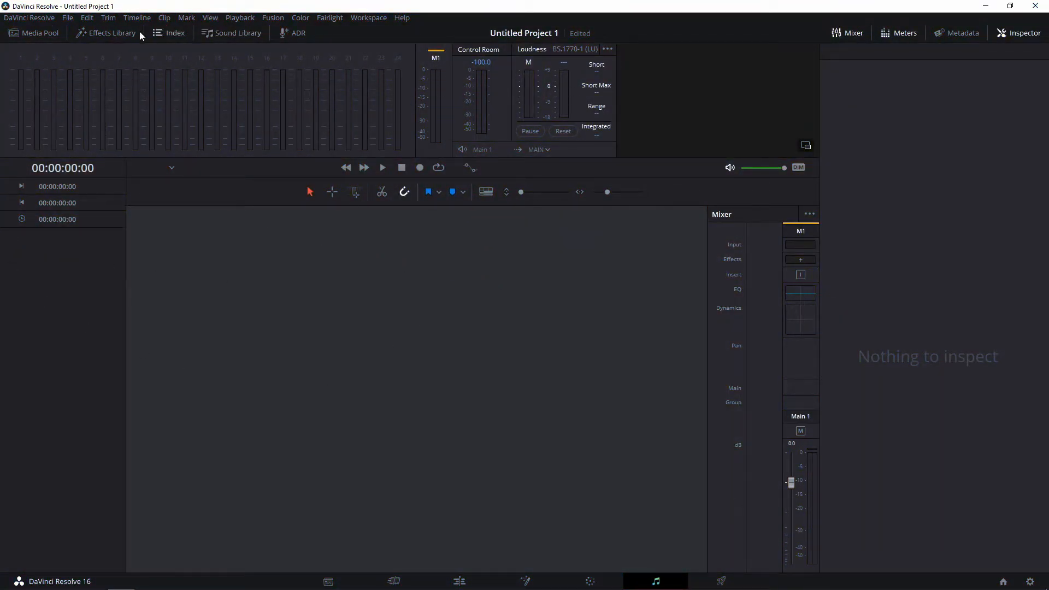
{"action": "left_click", "coordinate": [24, 33]}
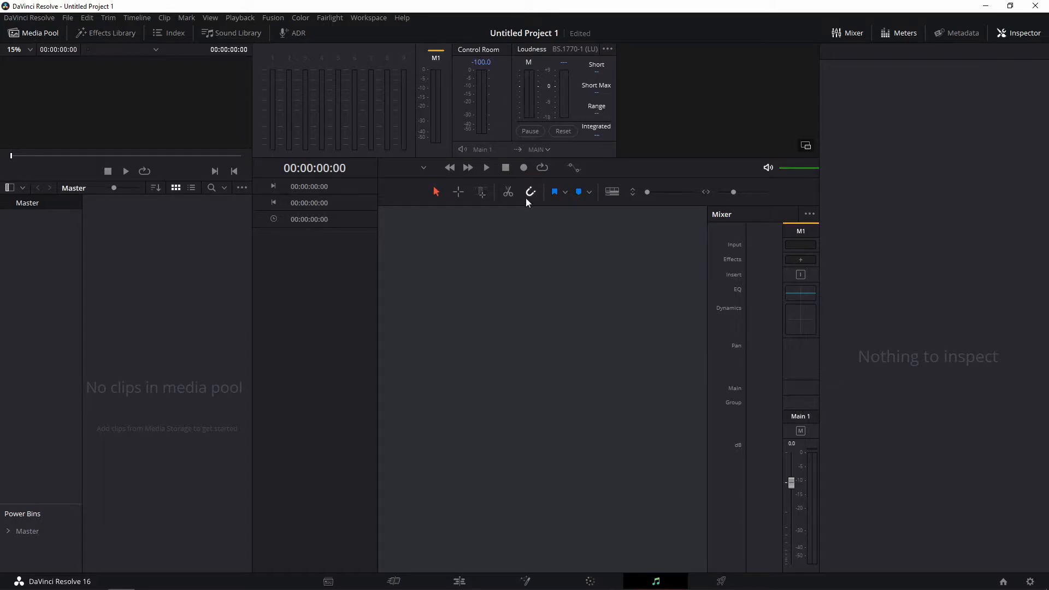
{"action": "left_click", "coordinate": [25, 33]}
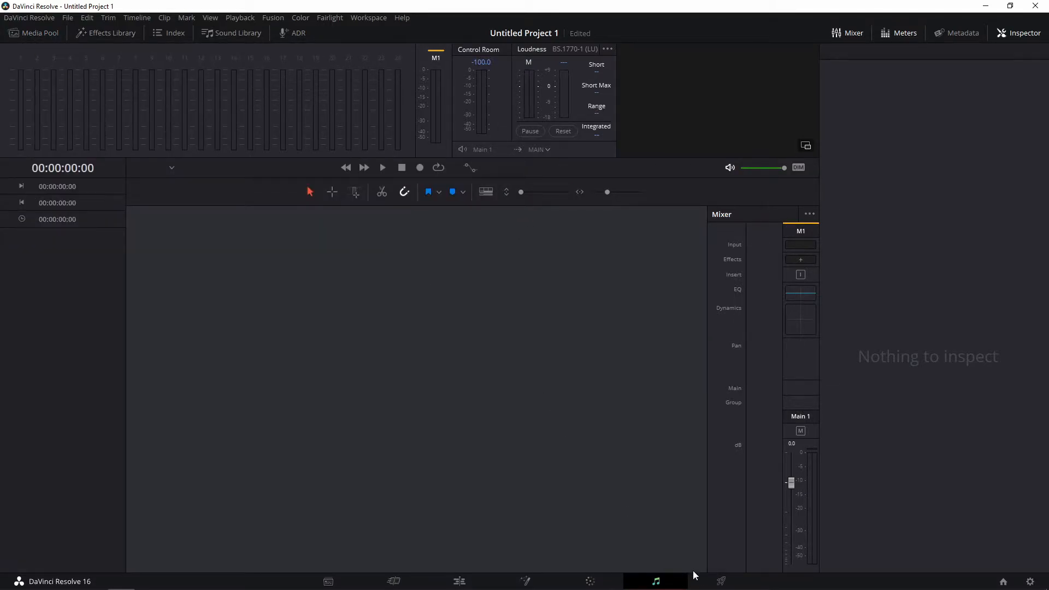
- Examine the Deliver page's render settings, trying the Vimeo 1080p and H.264 Master presets
{"action": "left_click", "coordinate": [720, 581]}
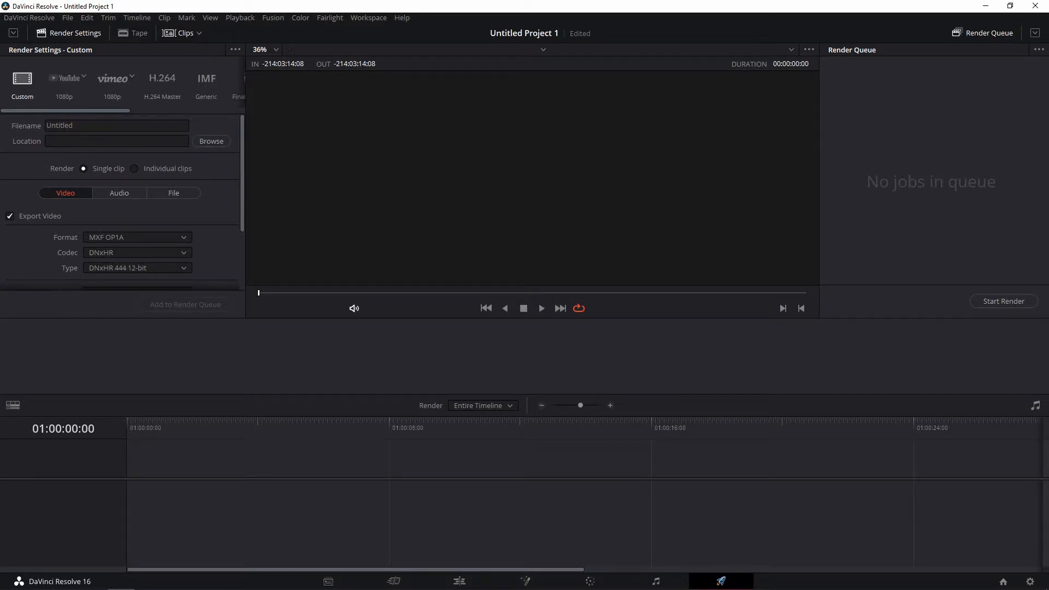
{"action": "left_click", "coordinate": [113, 80]}
{"action": "left_click", "coordinate": [172, 78]}
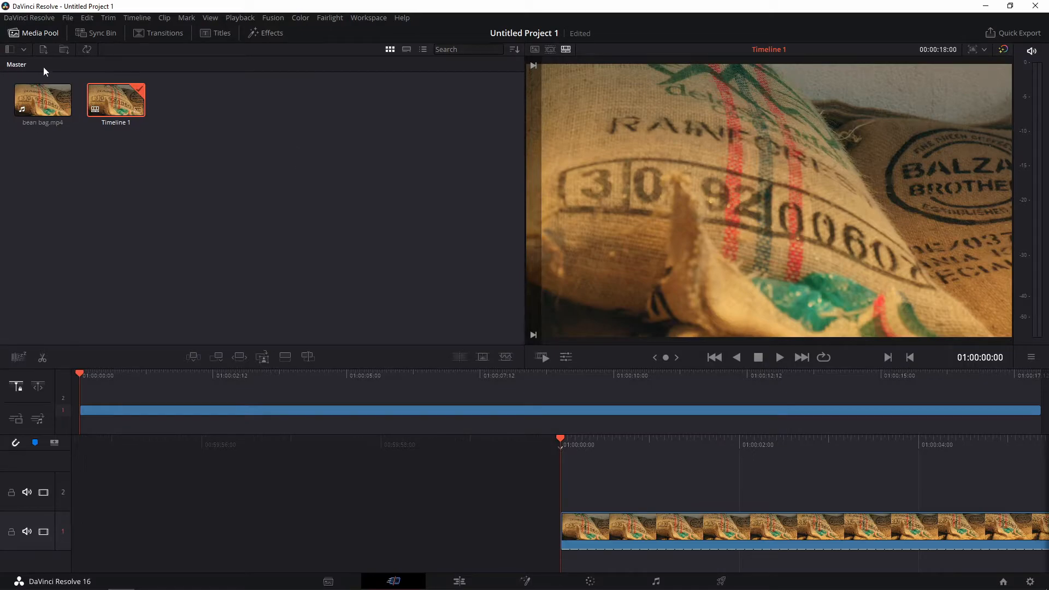
- Import the Beans in holder, Coffee Grind short sleeve and Coffee grind tattoo clips from the Coffee folder into the media pool
{"action": "key", "text": "alt+Tab"}
{"action": "key", "text": "alt+Tab"}
{"action": "key", "text": "alt+Tab"}
{"action": "key", "text": "alt+Tab"}
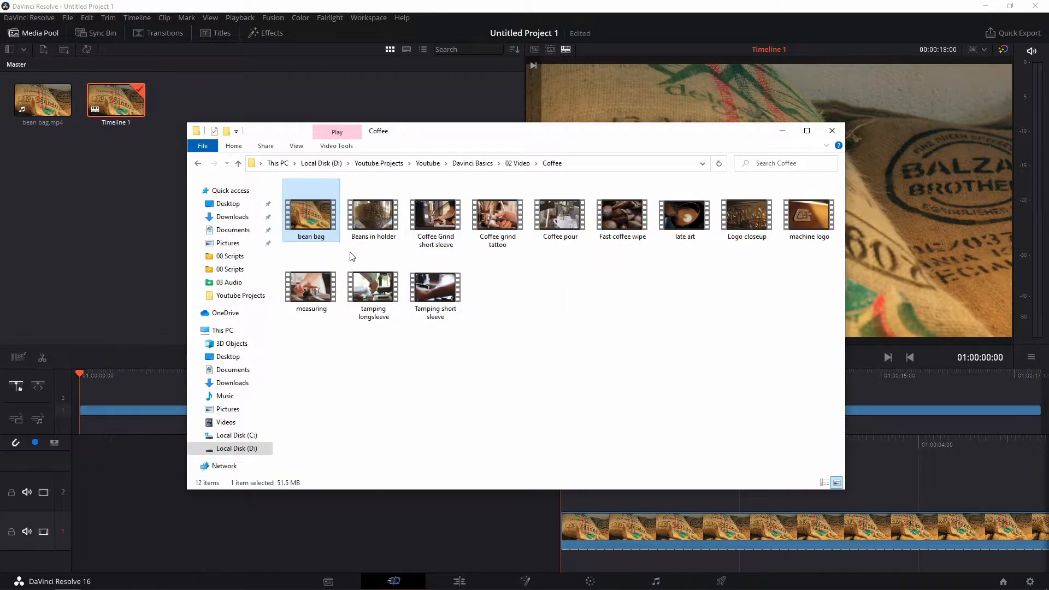
{"action": "left_click_drag", "start_coordinate": [342, 256], "coordinate": [663, 184]}
{"action": "left_click_drag", "start_coordinate": [529, 229], "coordinate": [274, 164]}
{"action": "left_click_drag", "start_coordinate": [432, 219], "coordinate": [161, 220]}
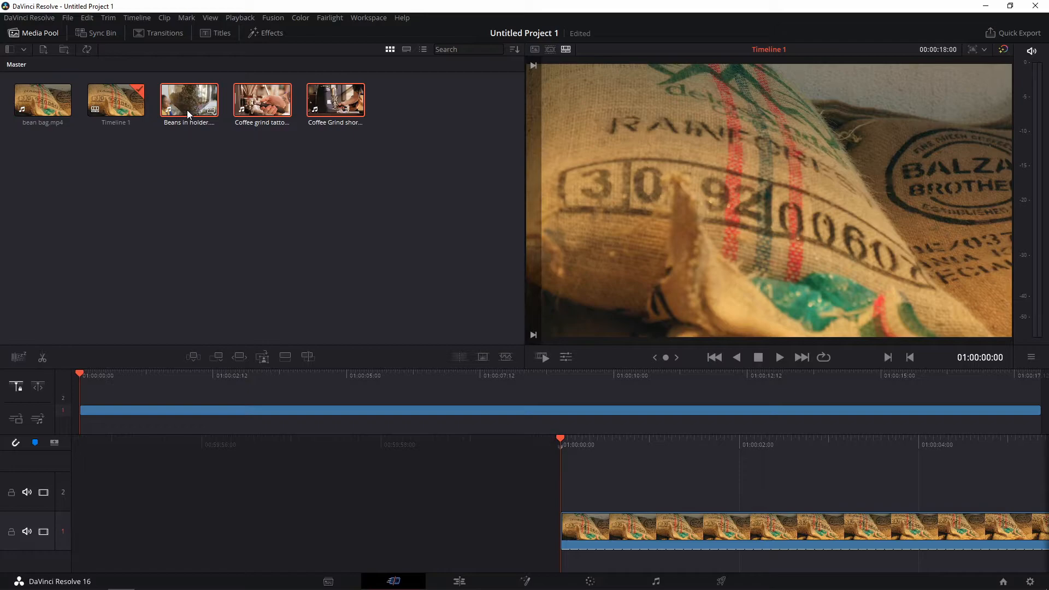
- Add a bin named "folder" to the media pool
{"action": "right_click", "coordinate": [273, 219]}
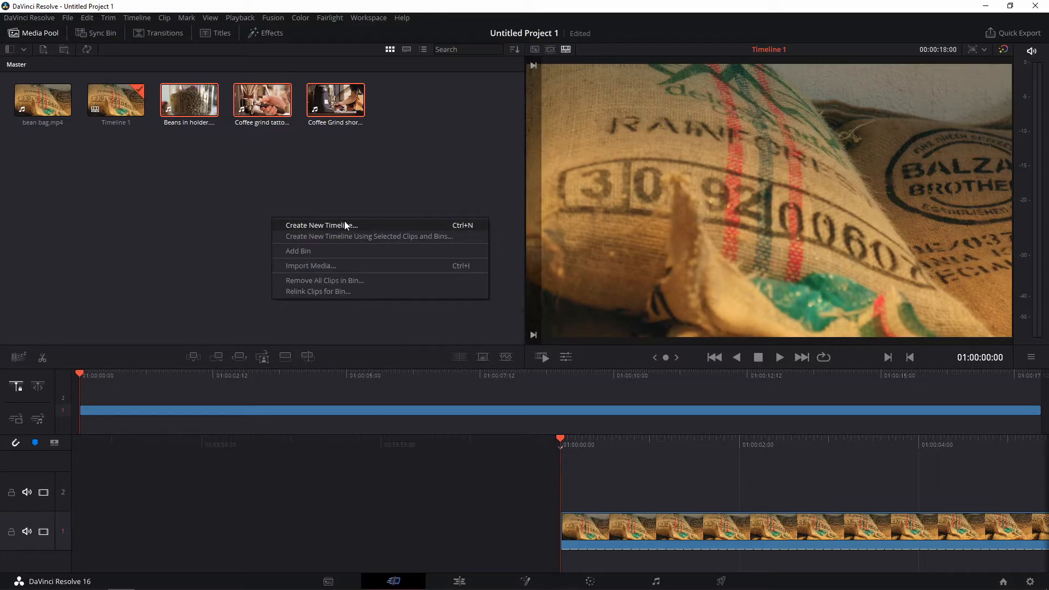
{"action": "left_click", "coordinate": [300, 250]}
{"action": "type", "text": "folder"}
{"action": "key", "text": "Return"}
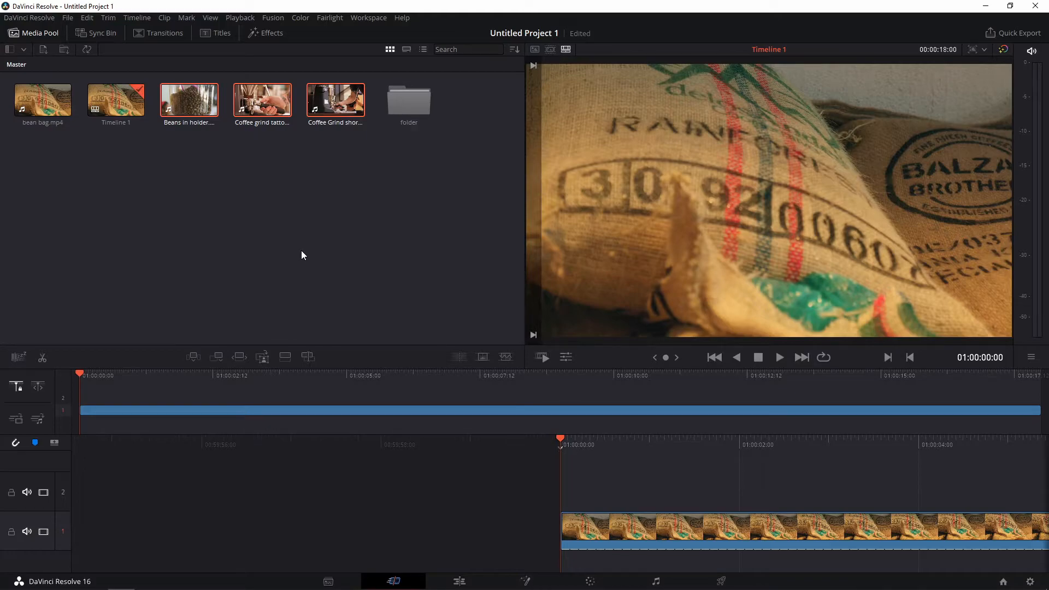
- Move the Beans in holder clip into the beans bin
{"action": "left_click", "coordinate": [324, 212]}
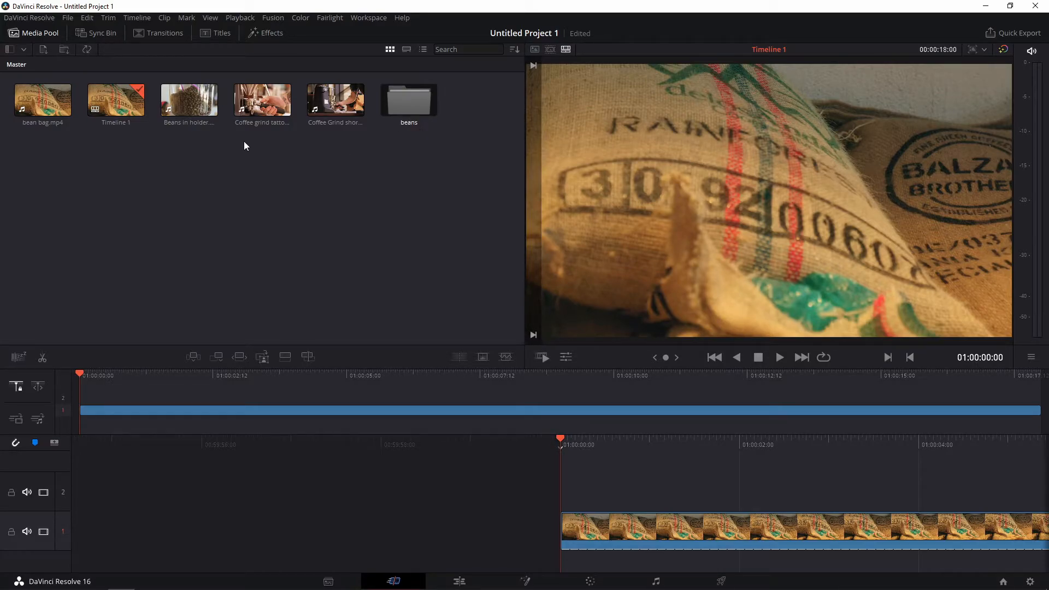
{"action": "left_click_drag", "start_coordinate": [189, 101], "coordinate": [415, 120]}
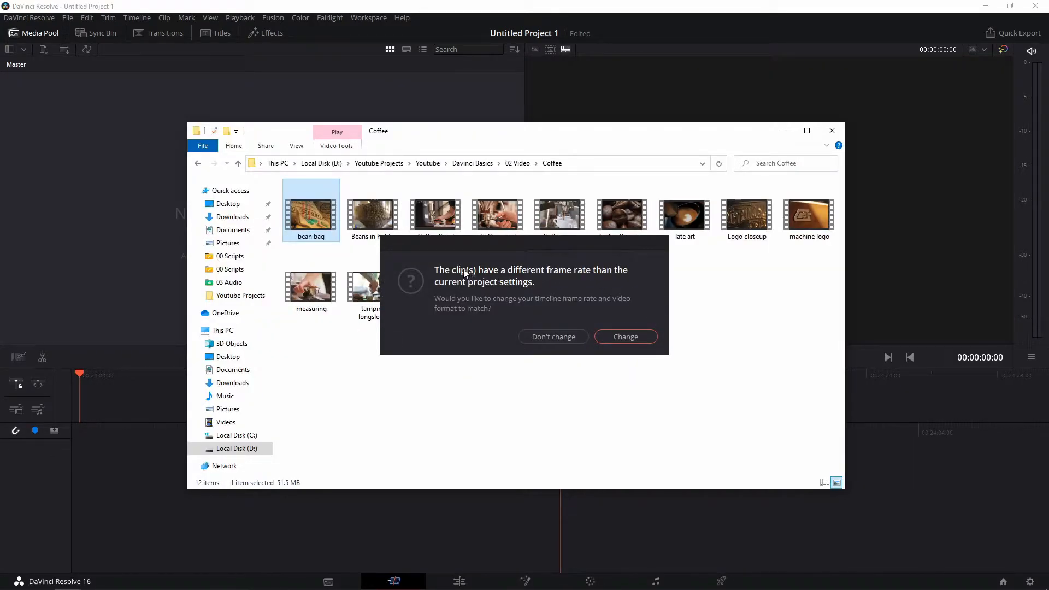
- Keep the current project frame rate for the imported bean bag clip, and delete the clip from the media pool
{"action": "left_click", "coordinate": [562, 336]}
{"action": "left_click", "coordinate": [63, 121]}
{"action": "left_click", "coordinate": [63, 121]}
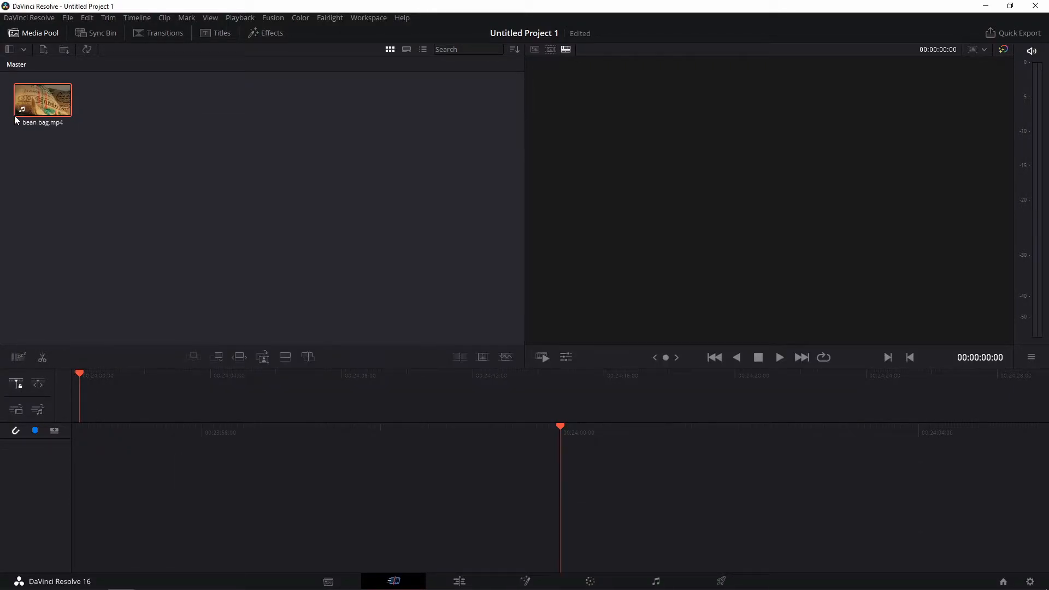
{"action": "key", "text": "Delete"}
{"action": "left_click", "coordinate": [577, 331]}
- Set the project's timeline and playback frame rates to 24 frames per second, save the project settings and accept the frame rate change
{"action": "left_click", "coordinate": [67, 18]}
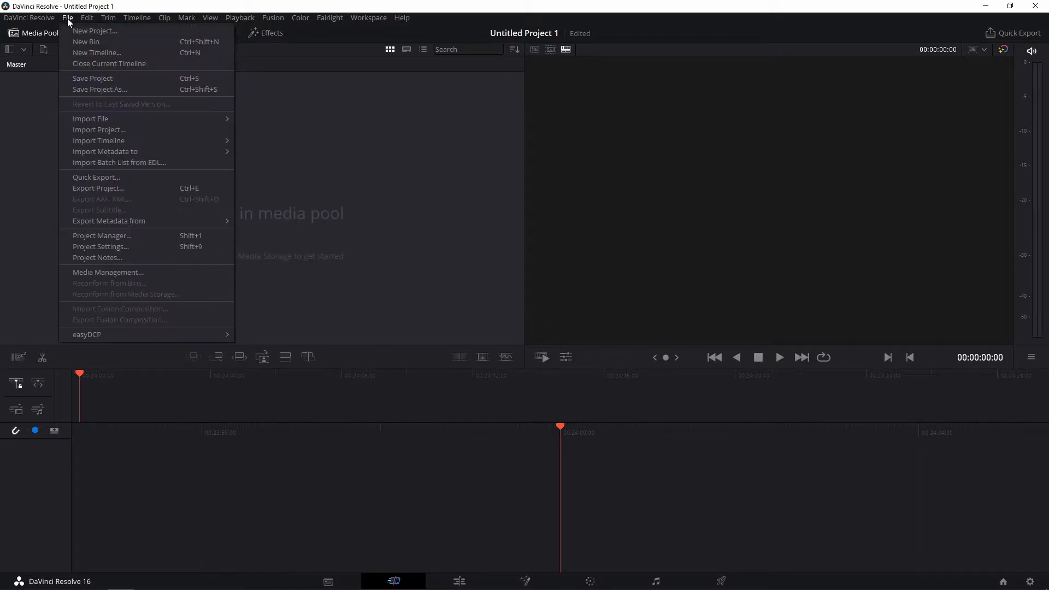
{"action": "left_click", "coordinate": [113, 247]}
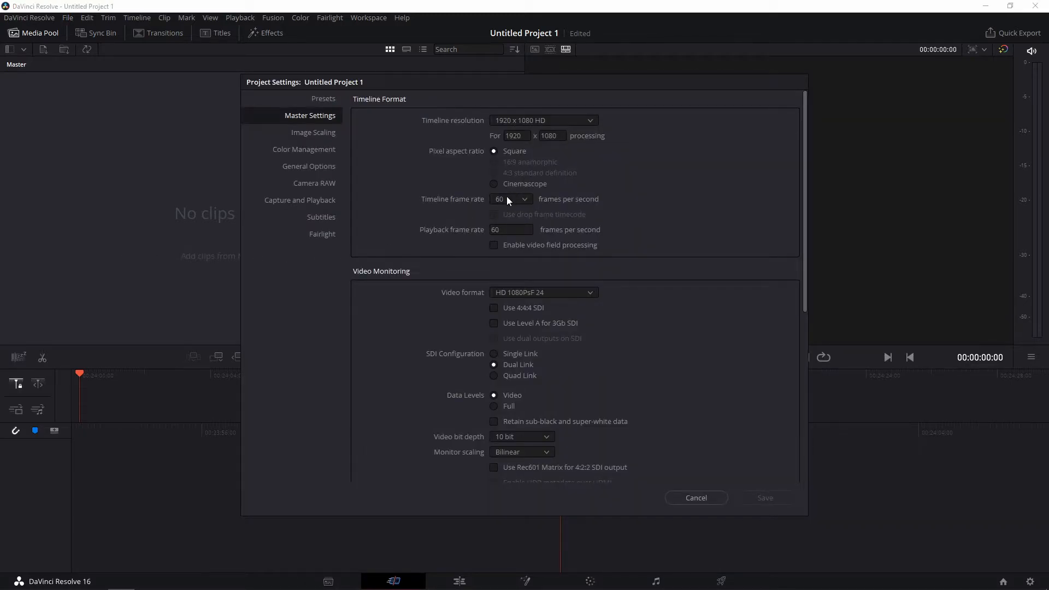
{"action": "left_click", "coordinate": [506, 196]}
{"action": "left_click", "coordinate": [506, 226]}
{"action": "double_click", "coordinate": [508, 227]}
{"action": "type", "text": "24"}
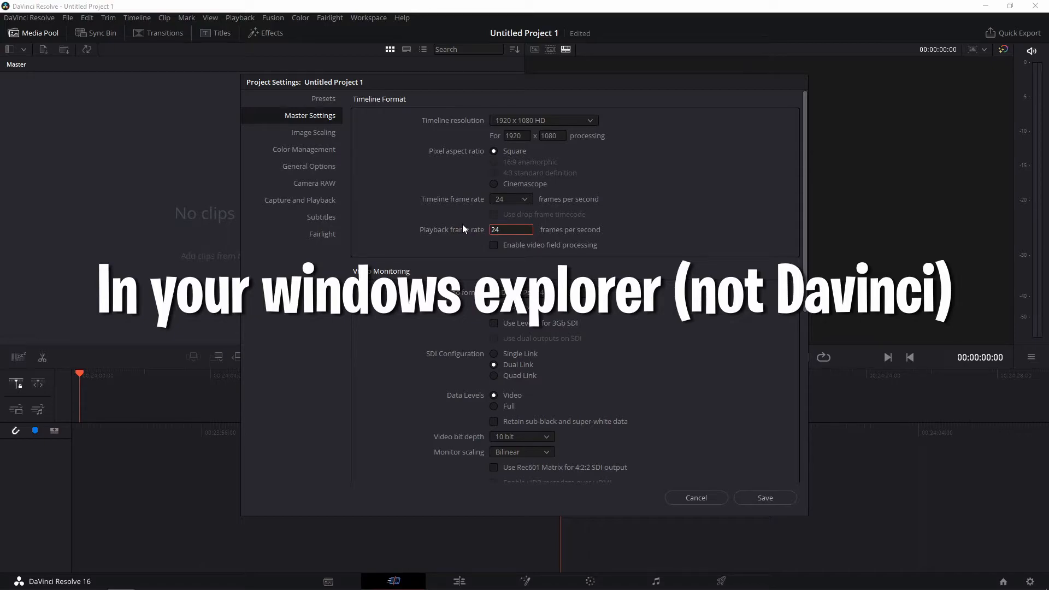
{"action": "left_click", "coordinate": [762, 497]}
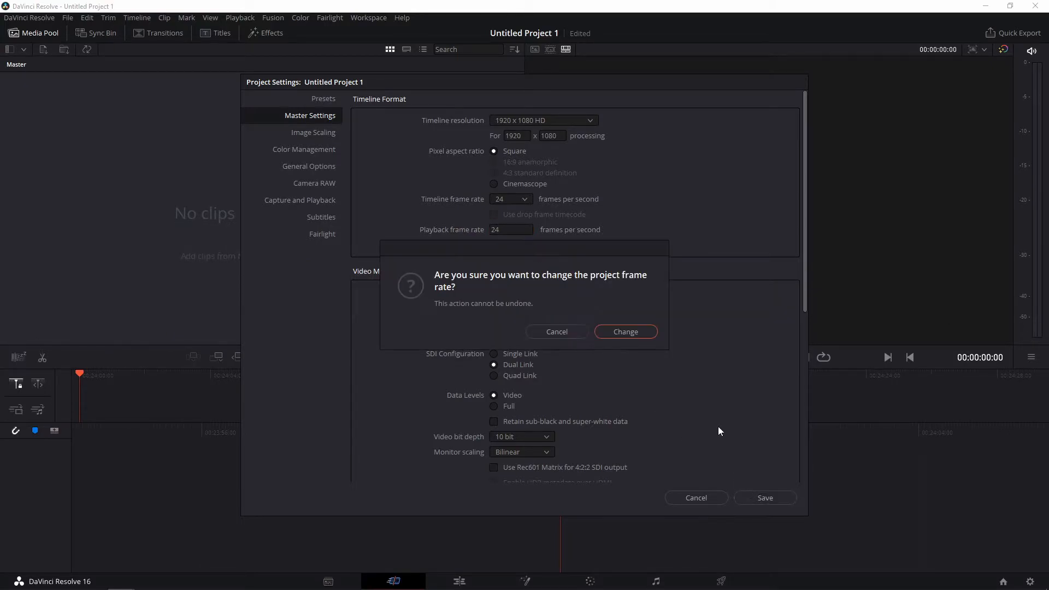
{"action": "left_click", "coordinate": [623, 332]}
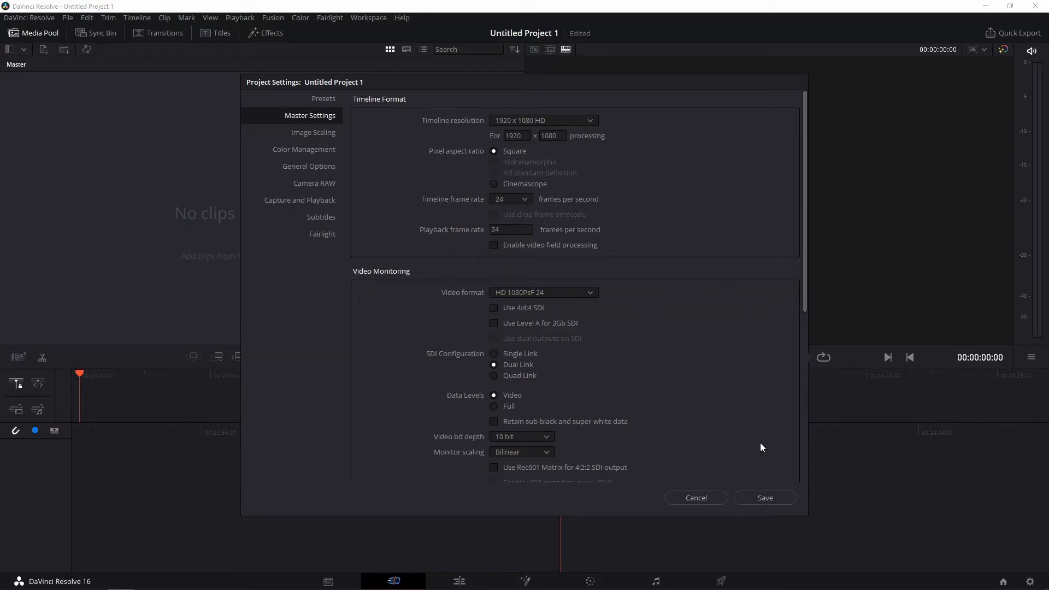
- Place the bean bag clip from the Coffee folder on the timeline and append the Coffee Grind short sleeve clip after it
{"action": "key", "text": "alt+Tab"}
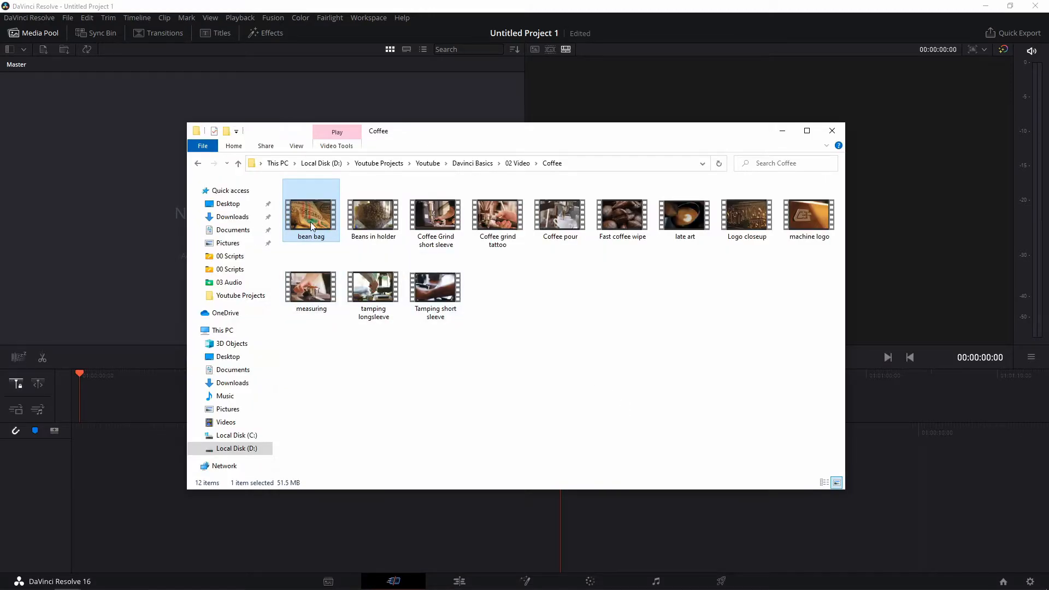
{"action": "left_click_drag", "start_coordinate": [311, 222], "coordinate": [616, 502]}
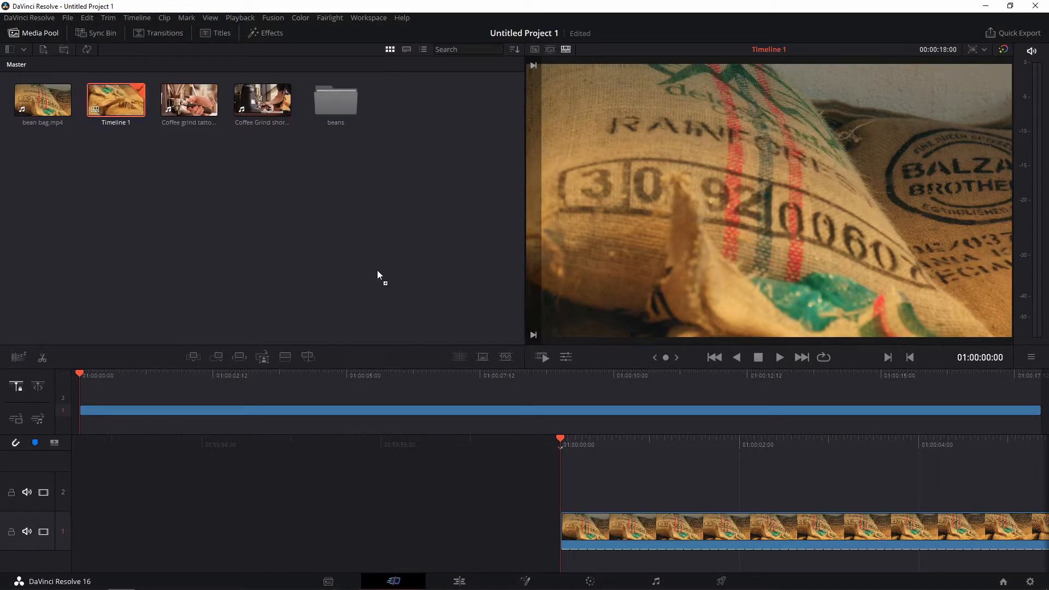
{"action": "left_click_drag", "start_coordinate": [263, 100], "coordinate": [614, 444]}
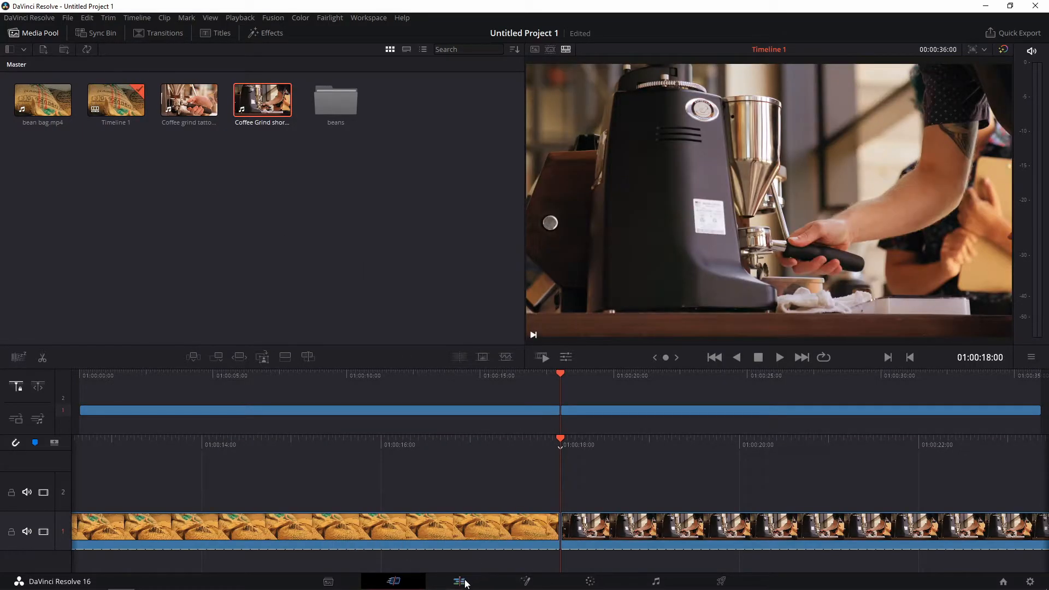
- Switch to the Edit page and toggle the Media Pool, Effects Library and Inspector off and back on
{"action": "left_click", "coordinate": [464, 582]}
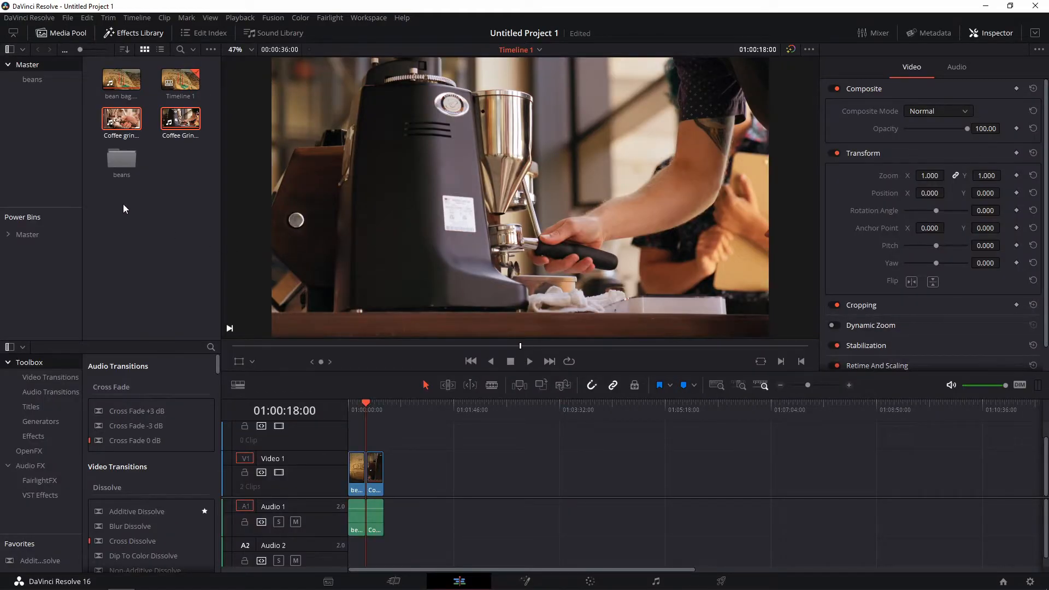
{"action": "left_click", "coordinate": [61, 37]}
{"action": "left_click", "coordinate": [132, 34]}
{"action": "left_click", "coordinate": [981, 33]}
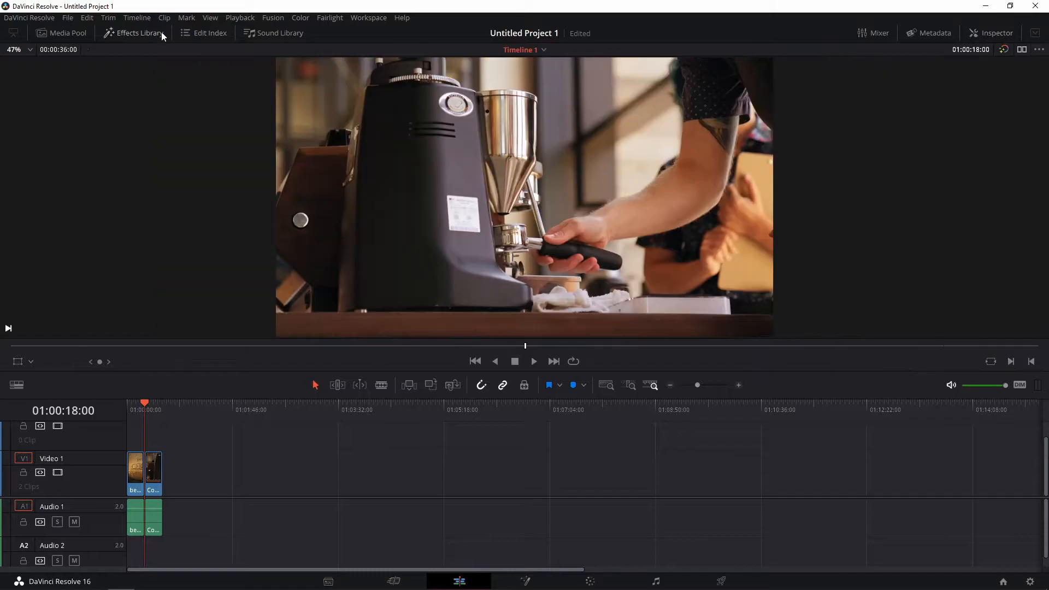
{"action": "left_click", "coordinate": [62, 33]}
{"action": "left_click", "coordinate": [133, 33]}
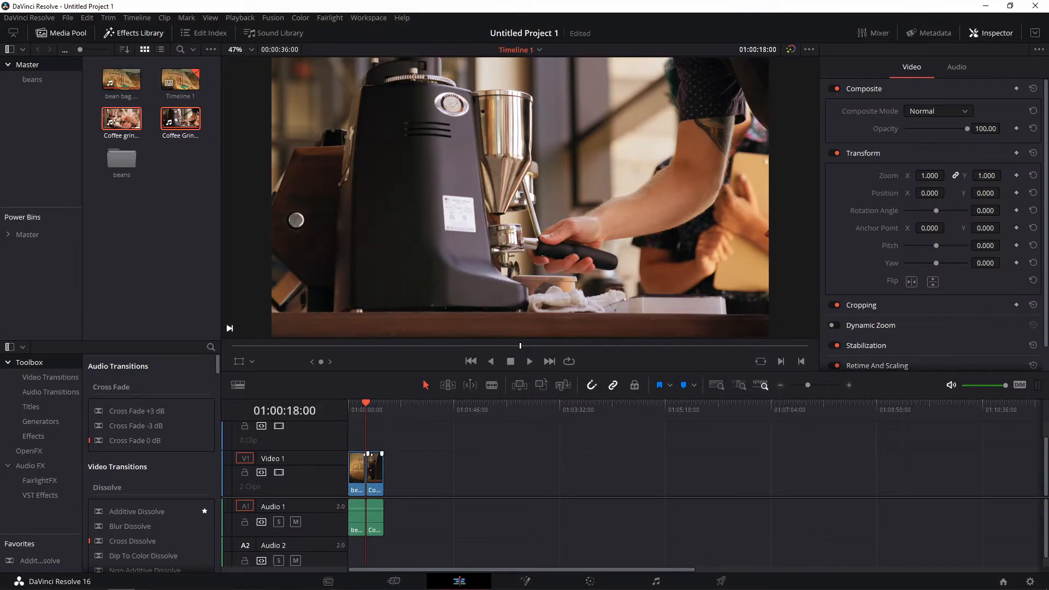
- Delete the Coffee Grind short sleeve clip from the timeline
{"action": "left_click_drag", "start_coordinate": [393, 439], "coordinate": [372, 523]}
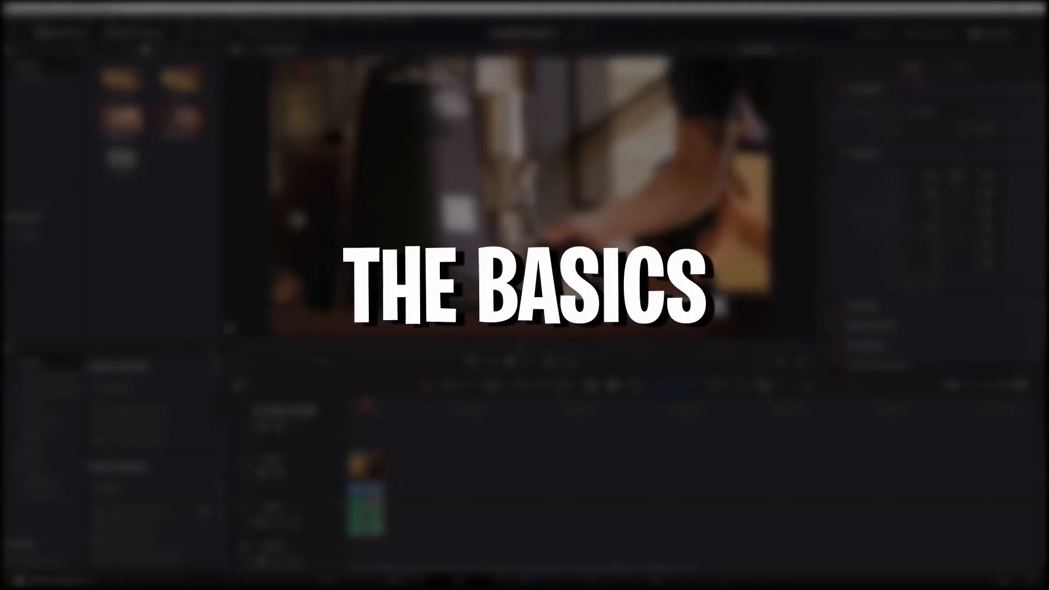
{"action": "key", "text": "Delete"}
{"action": "scroll", "coordinate": [375, 484], "scroll_direction": "up", "scroll_amount": 5}
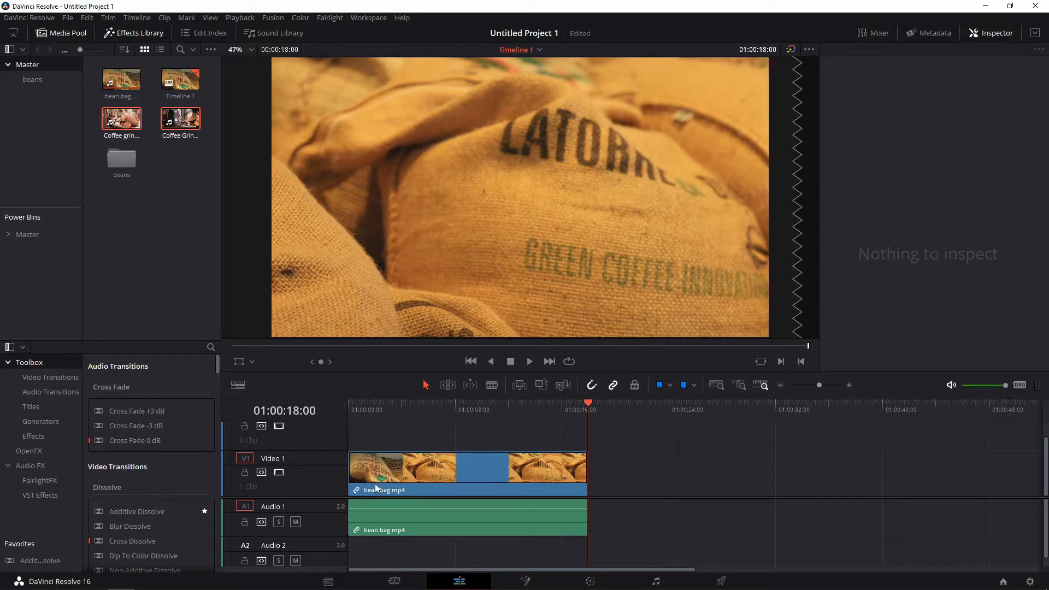
- Position the Coffee grind tattoo clip after the bean bag clip with a gap between them, and adjust the bean bag clip's end
{"action": "scroll", "coordinate": [375, 483], "scroll_direction": "up", "scroll_amount": 2}
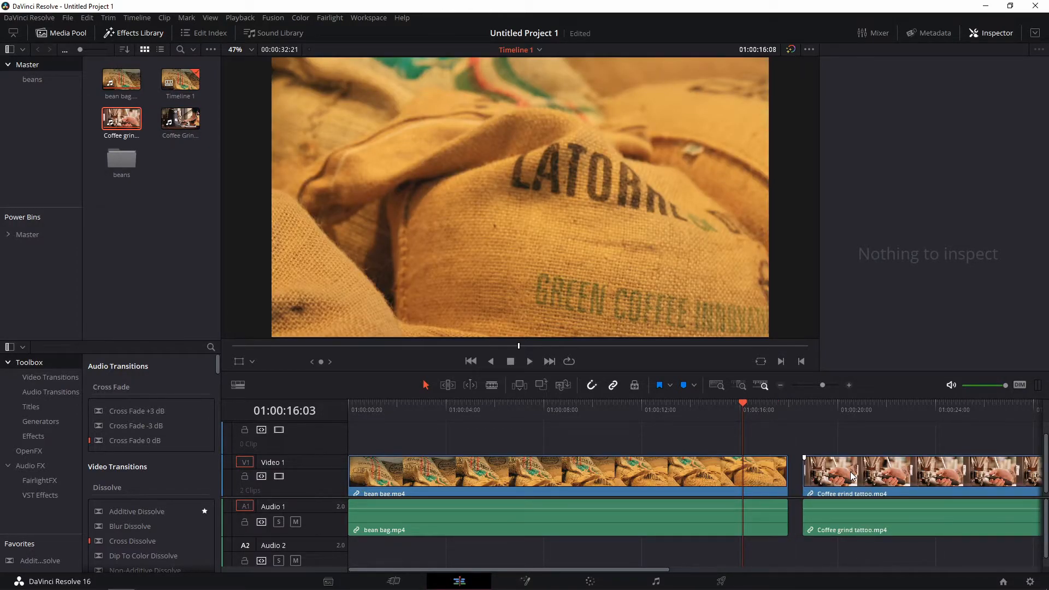
{"action": "mouse_move", "coordinate": [850, 475]}
{"action": "left_mouse_down"}
{"action": "mouse_move", "coordinate": [827, 480]}
{"action": "mouse_move", "coordinate": [839, 474]}
{"action": "mouse_move", "coordinate": [852, 490]}
{"action": "mouse_move", "coordinate": [843, 488]}
{"action": "left_mouse_up"}
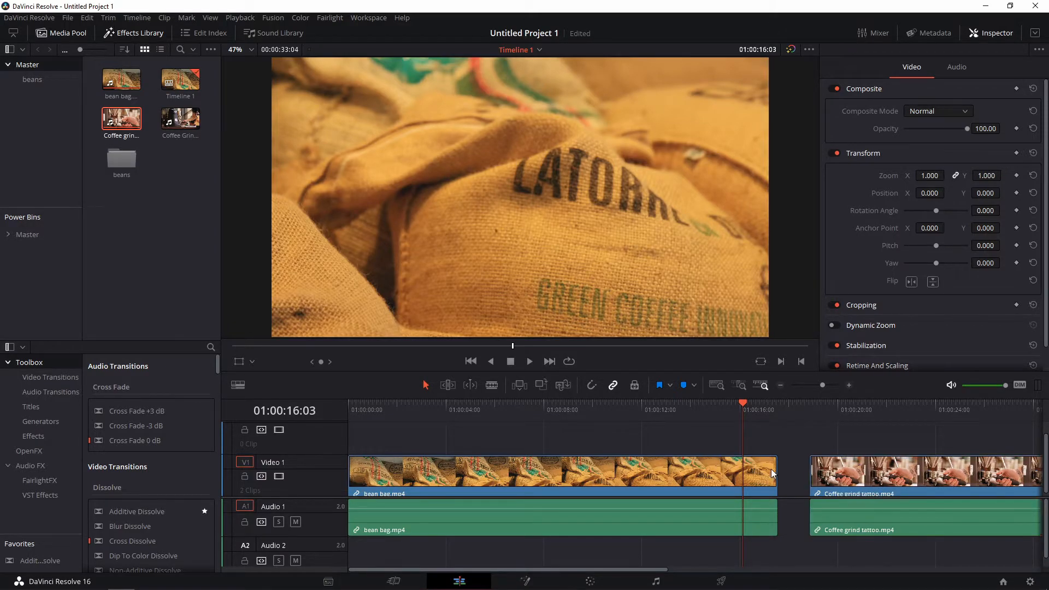
{"action": "left_click_drag", "start_coordinate": [771, 473], "coordinate": [781, 473]}
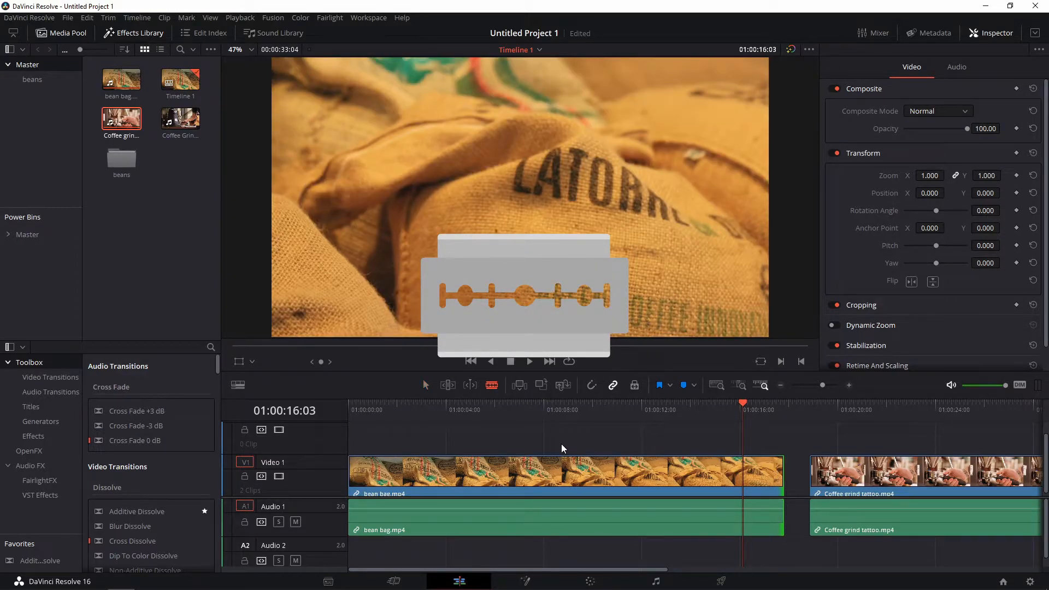
- Split the bean bag clip at 01:00:16:03 with the blade and move the trailing piece away from the cut, leaving a gap
{"action": "left_click", "coordinate": [743, 475]}
{"action": "left_click_drag", "start_coordinate": [748, 481], "coordinate": [617, 474]}
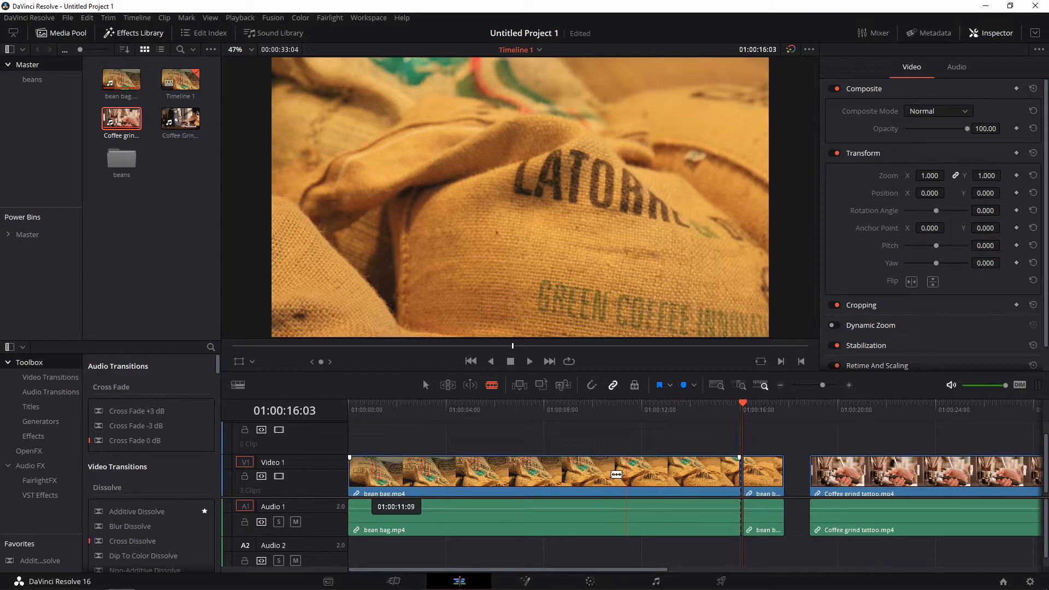
{"action": "left_click_drag", "start_coordinate": [616, 475], "coordinate": [646, 479]}
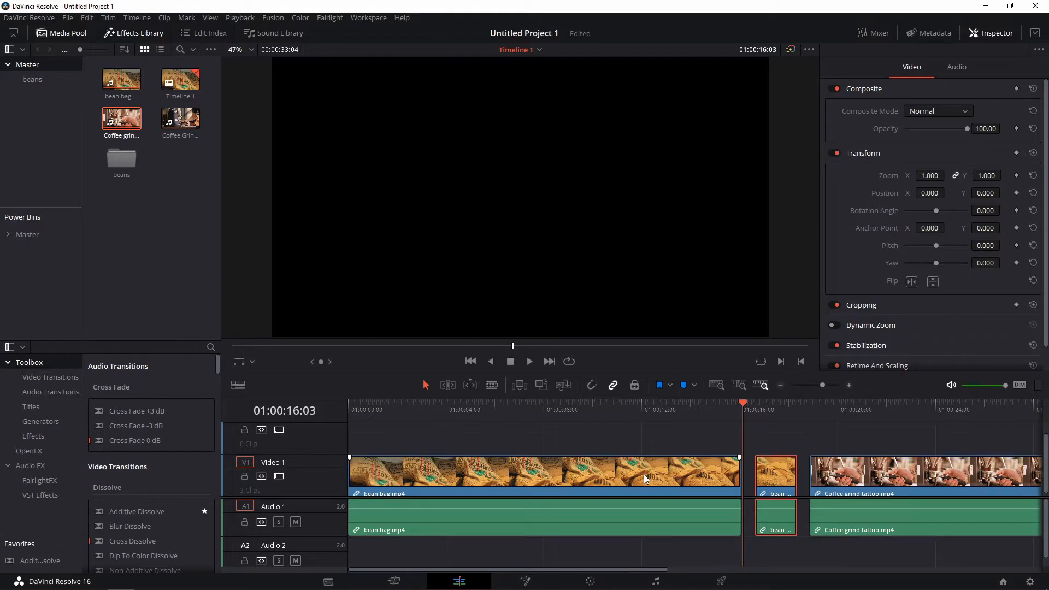
- Split the longer bean bag piece at 01:00:13:03 and ripple delete the part before the cut
{"action": "left_click", "coordinate": [669, 474]}
{"action": "key", "text": "ctrl+b"}
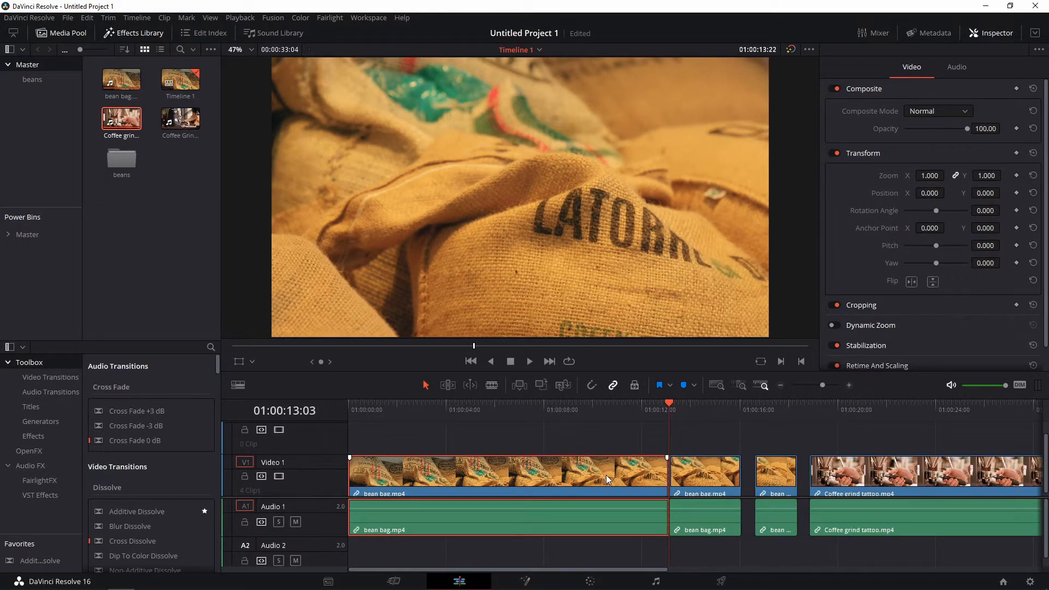
{"action": "key", "text": "BackSpace"}
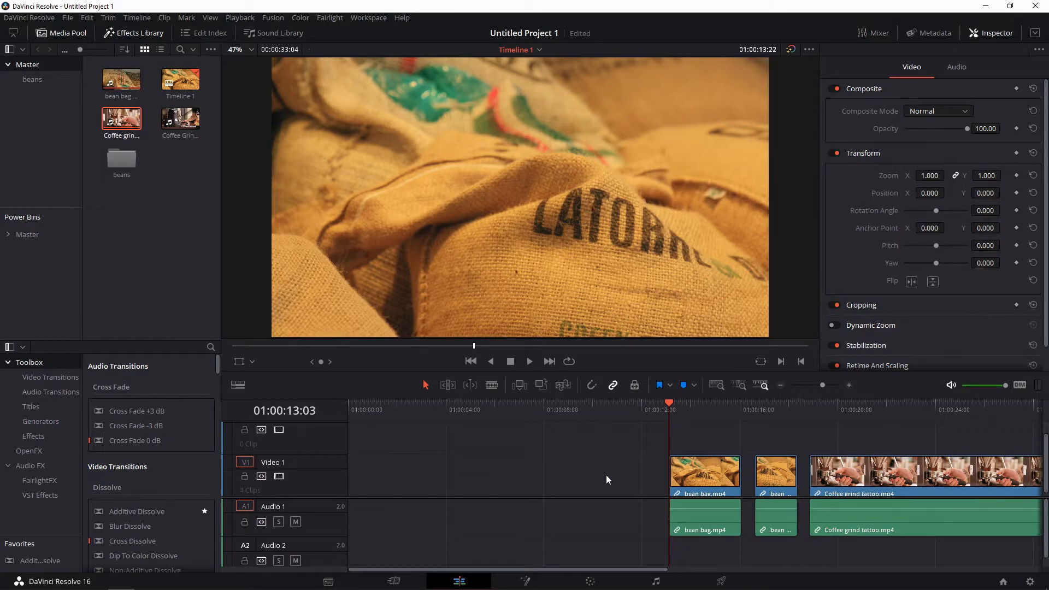
{"action": "key", "text": "ctrl+z"}
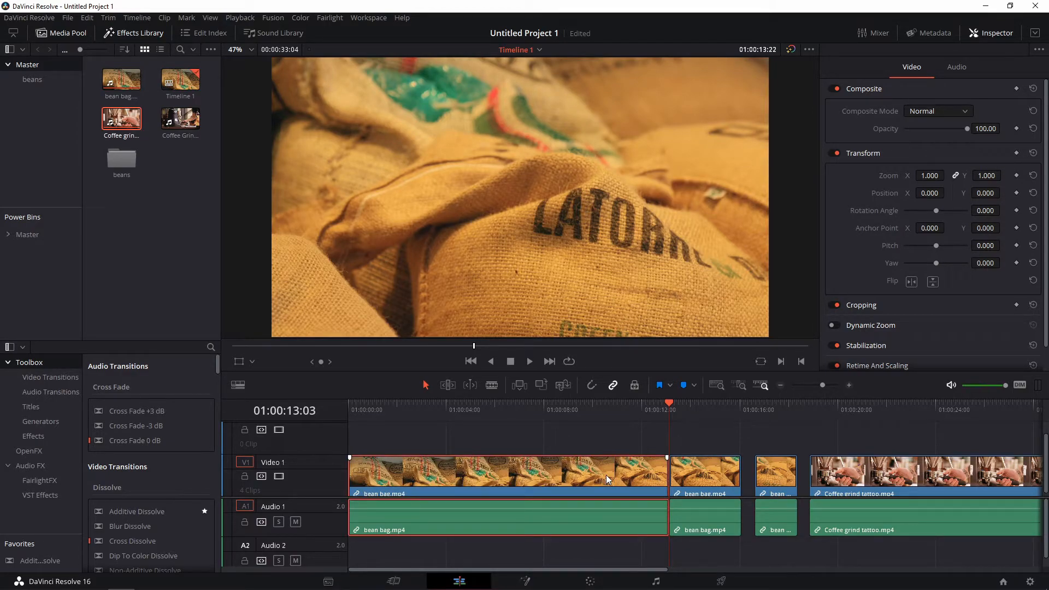
{"action": "key", "text": "BackSpace"}
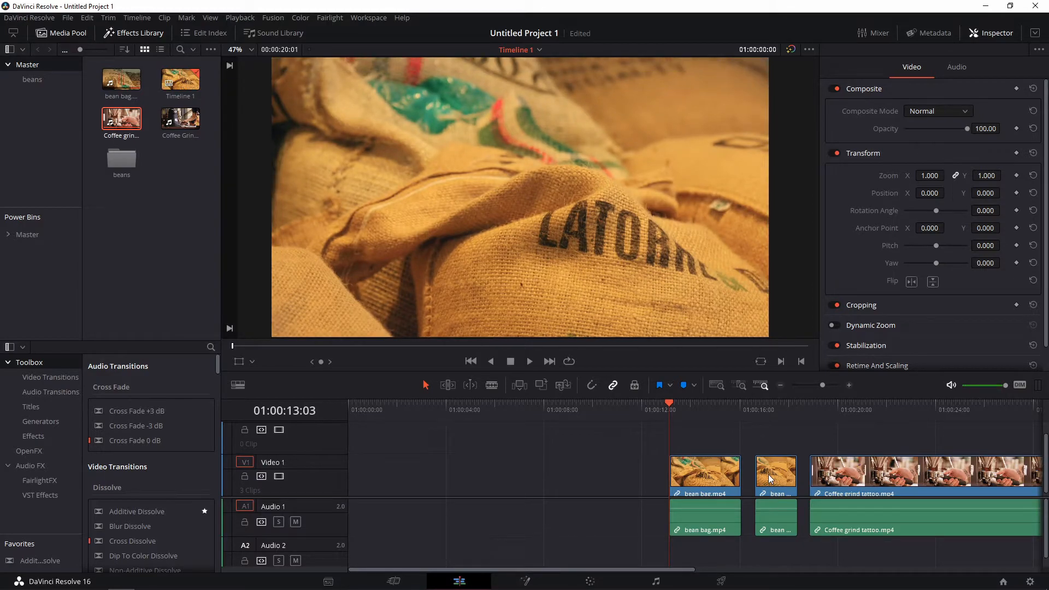
- Ripple delete the short trailing bean bag piece and butt the Coffee grind tattoo clip, trimmed at its start, against the remaining bean bag clip
{"action": "left_click", "coordinate": [457, 473]}
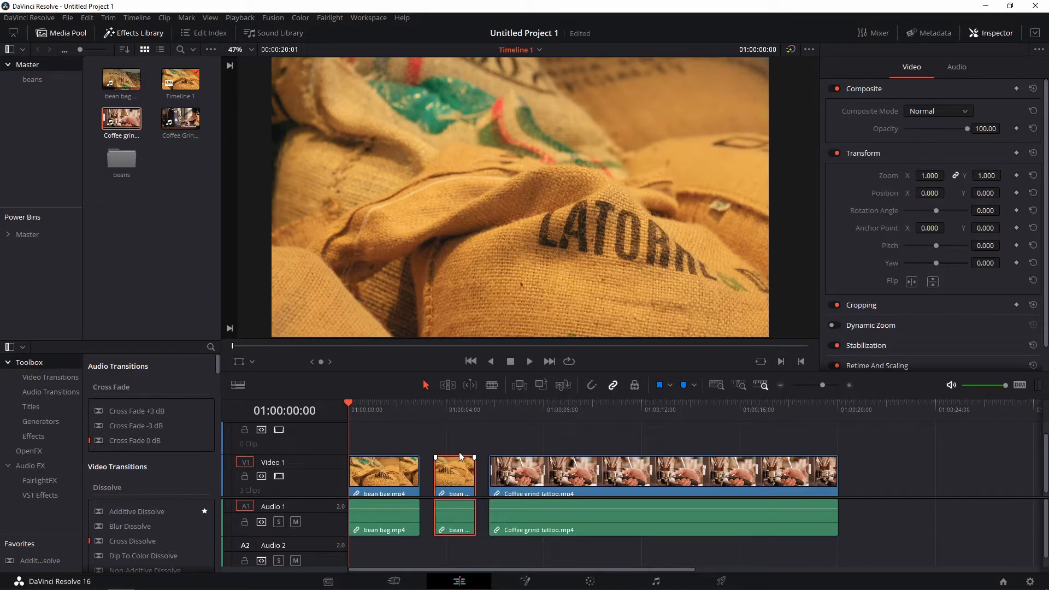
{"action": "key", "text": "shift+BackSpace"}
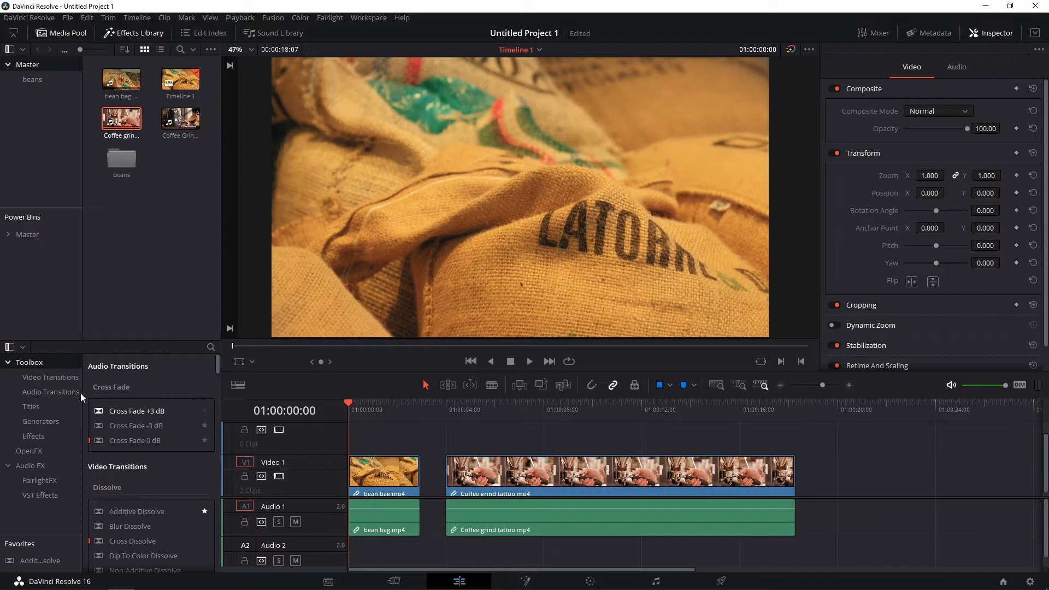
{"action": "mouse_move", "coordinate": [457, 479]}
{"action": "left_mouse_down"}
{"action": "mouse_move", "coordinate": [480, 481]}
{"action": "mouse_move", "coordinate": [451, 471]}
{"action": "left_mouse_up"}
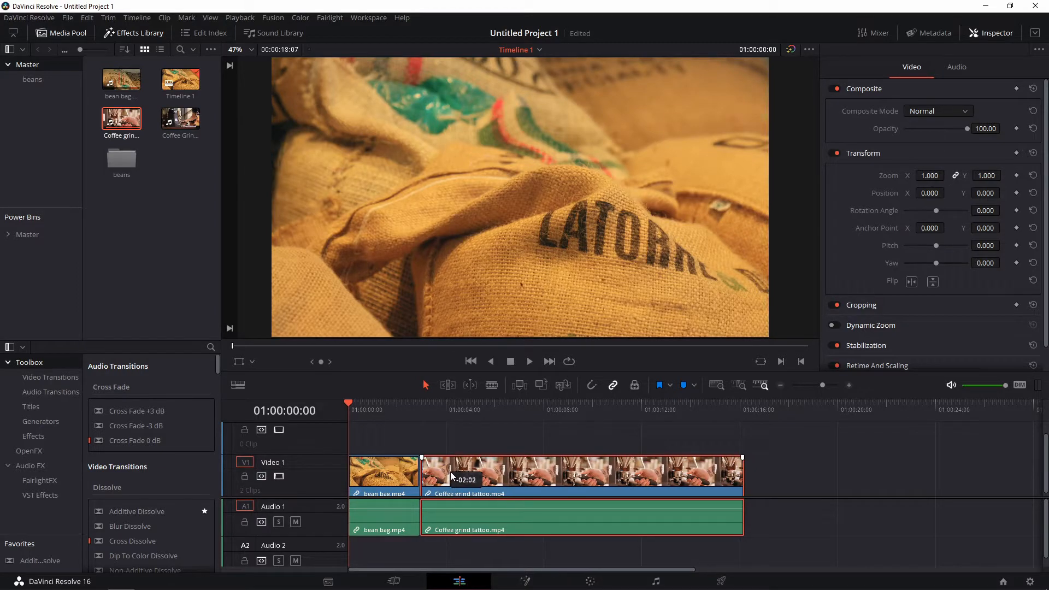
- Add a 16-frame Cross Dissolve between the bean bag and Coffee grind tattoo clips and play the transition back
{"action": "left_click", "coordinate": [44, 379]}
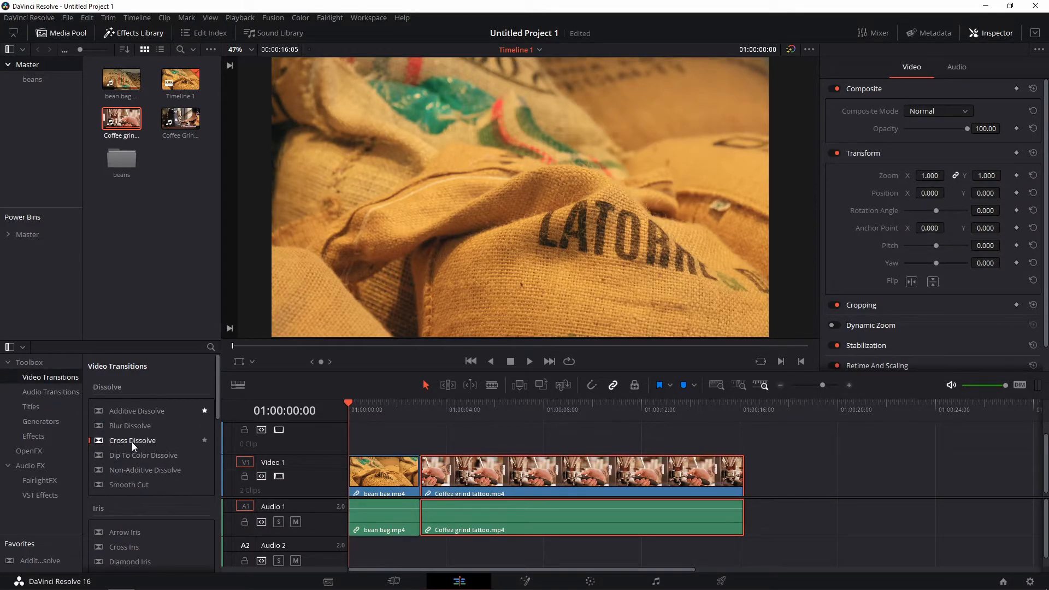
{"action": "left_click_drag", "start_coordinate": [132, 441], "coordinate": [419, 473]}
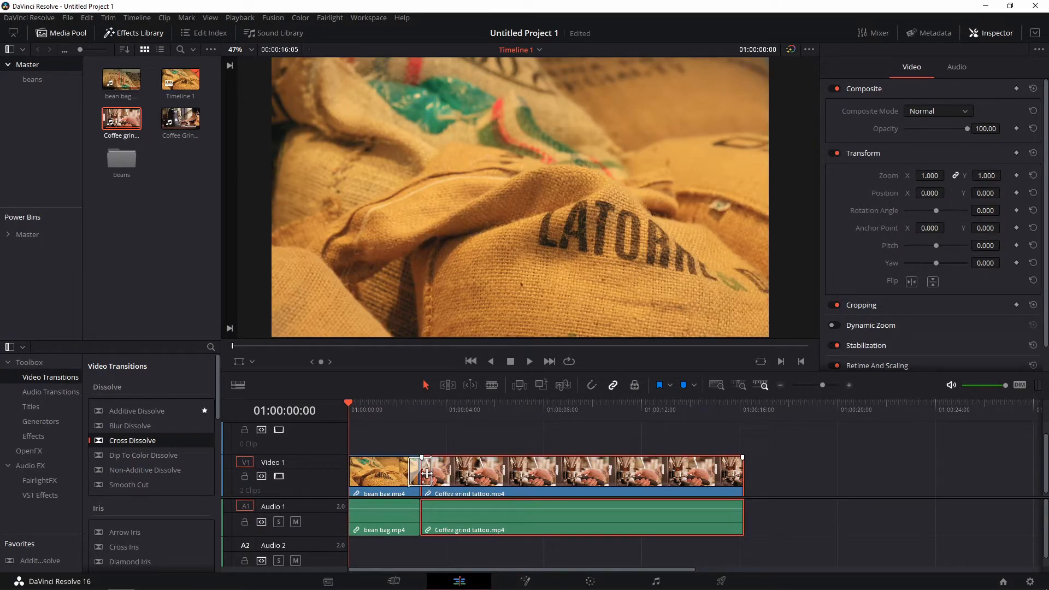
{"action": "left_click", "coordinate": [414, 466]}
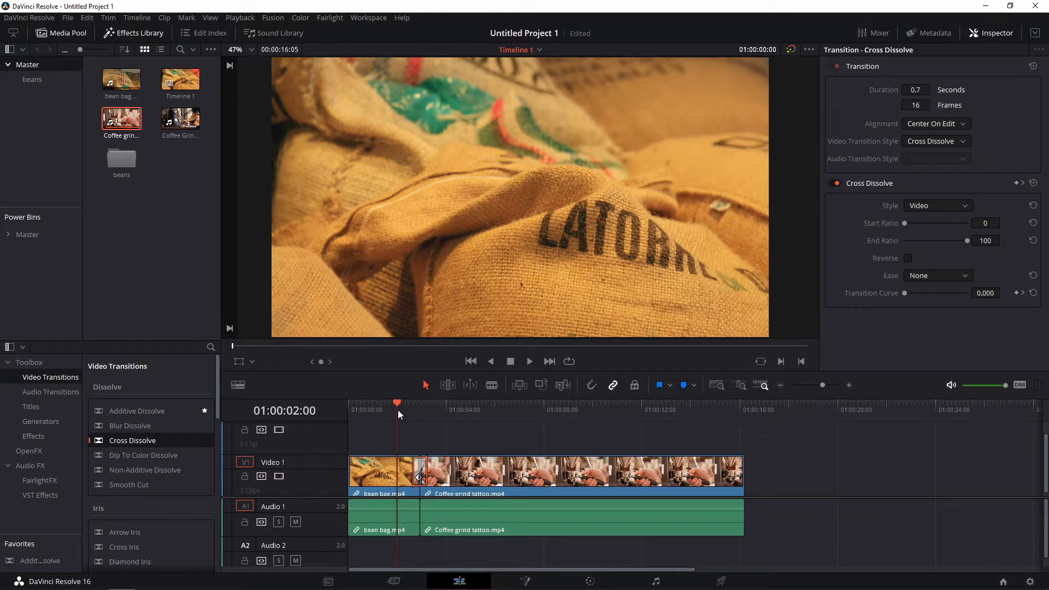
{"action": "key", "text": "space"}
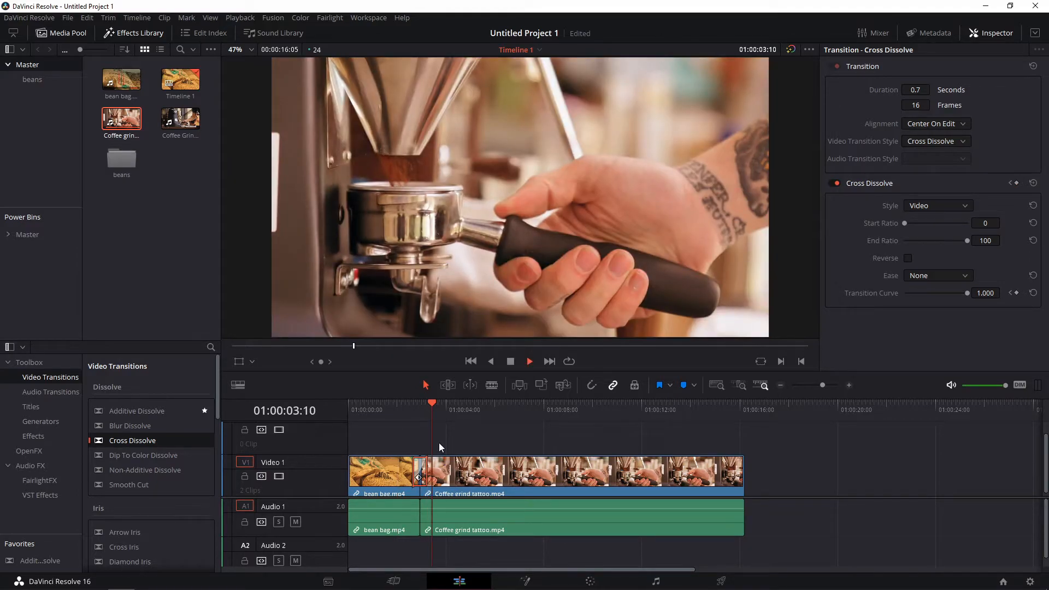
{"action": "key", "text": "space"}
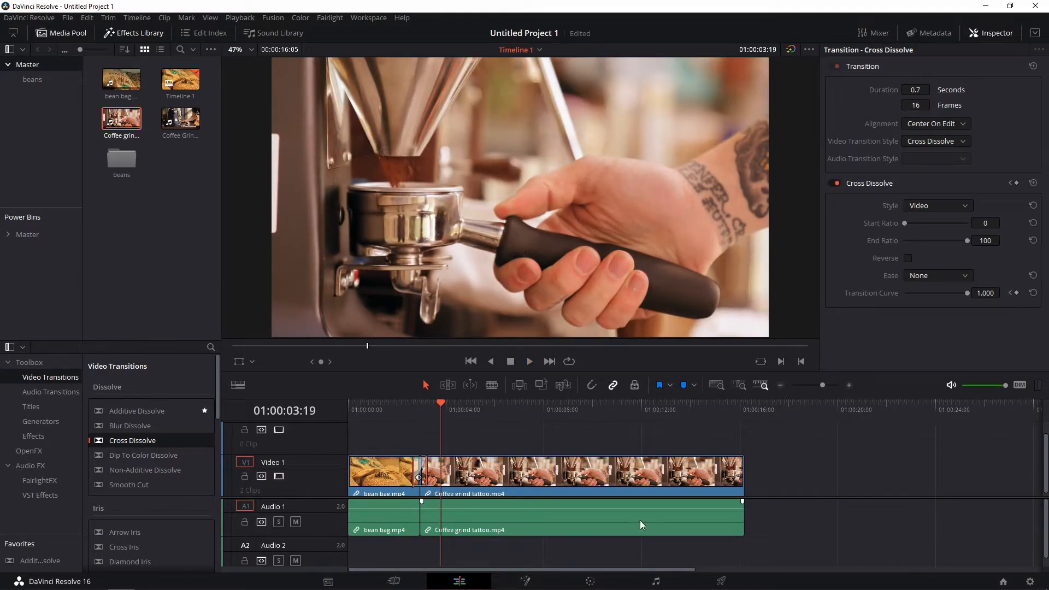
- View the Inspector's audio and video properties for the Coffee grind tattoo clip
{"action": "left_click", "coordinate": [561, 510]}
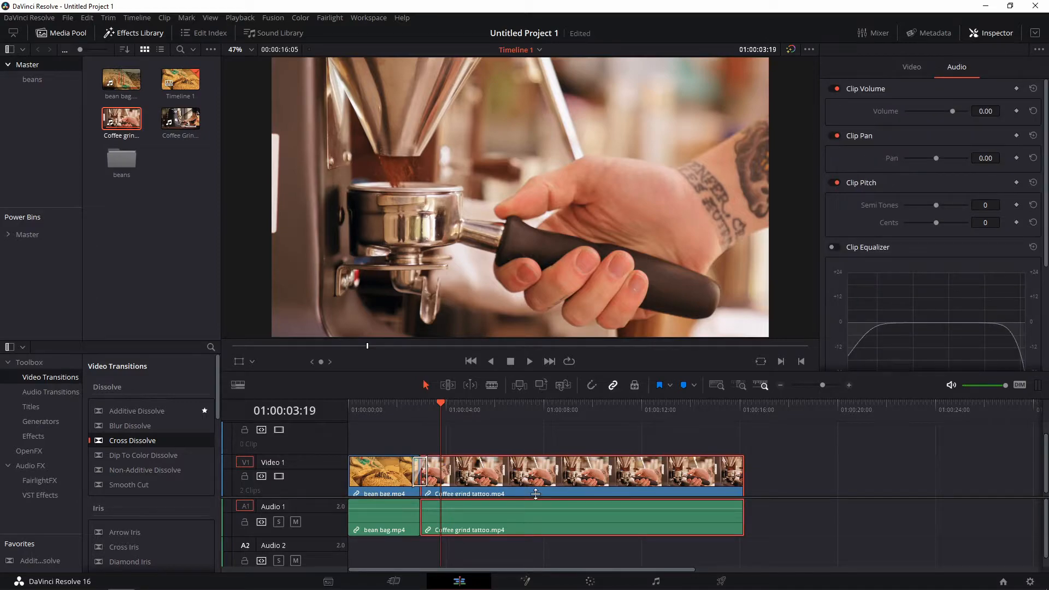
{"action": "left_click", "coordinate": [396, 489]}
{"action": "left_click", "coordinate": [528, 480]}
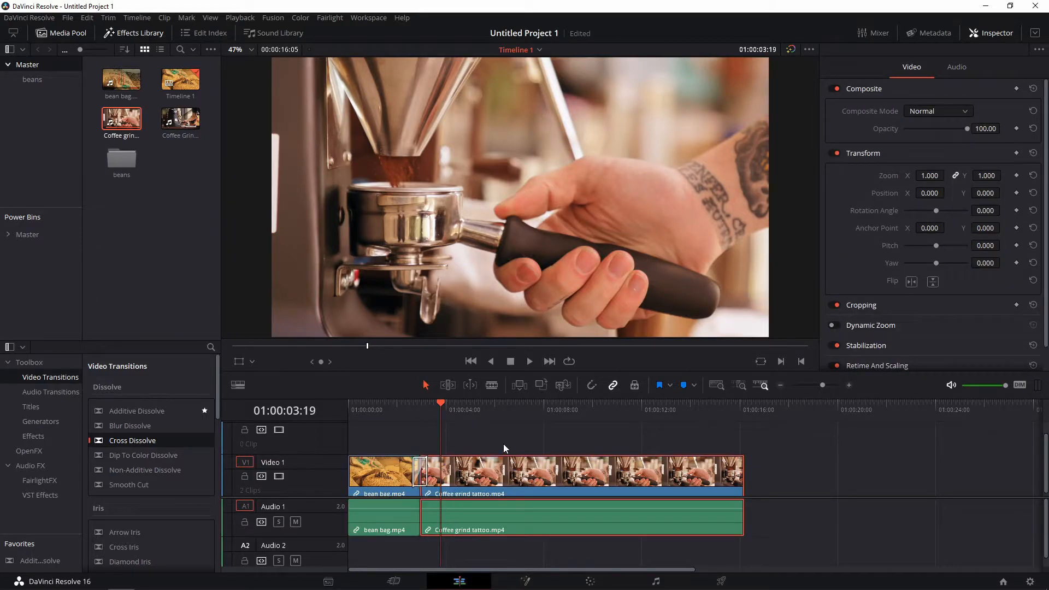
- Replace the Coffee grind tattoo clip on the timeline with the Coffee Grind short sleeve clip, leaving a gap after the bean bag clip
{"action": "left_click", "coordinate": [240, 18]}
{"action": "left_click", "coordinate": [440, 81]}
{"action": "left_click", "coordinate": [604, 442]}
{"action": "left_click", "coordinate": [553, 484]}
{"action": "key", "text": "Delete"}
{"action": "key", "text": "ctrl+z"}
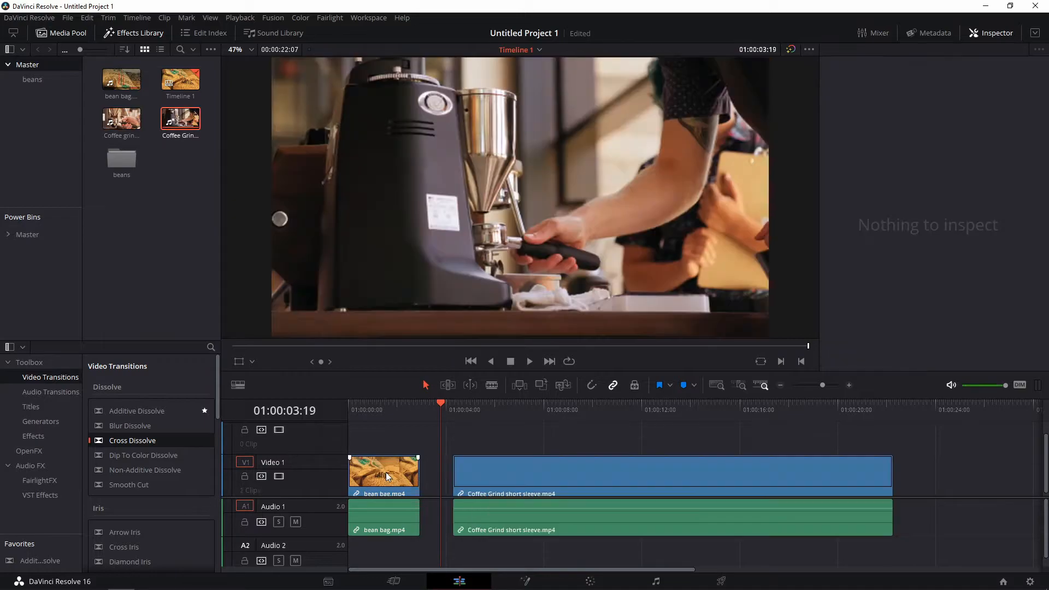
- Unlink the video and audio of the bean bag clip on the timeline
{"action": "right_click", "coordinate": [385, 472]}
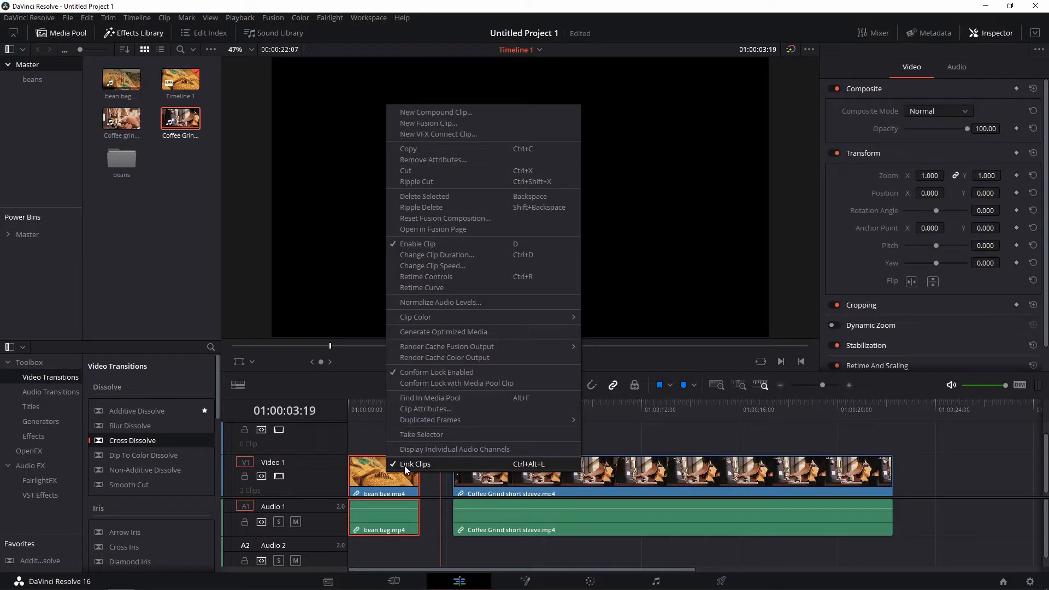
{"action": "left_click", "coordinate": [404, 464]}
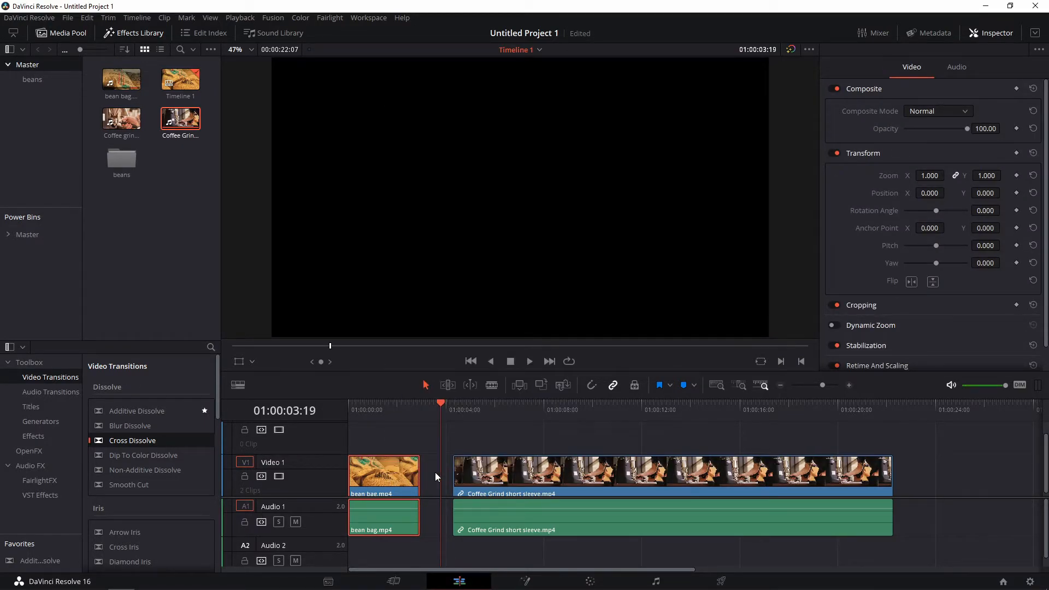
- Delete the bean bag clip's unlinked audio from the Audio 1 track, keeping its video
{"action": "left_click", "coordinate": [434, 472]}
{"action": "left_click", "coordinate": [401, 520]}
{"action": "key", "text": "Delete"}
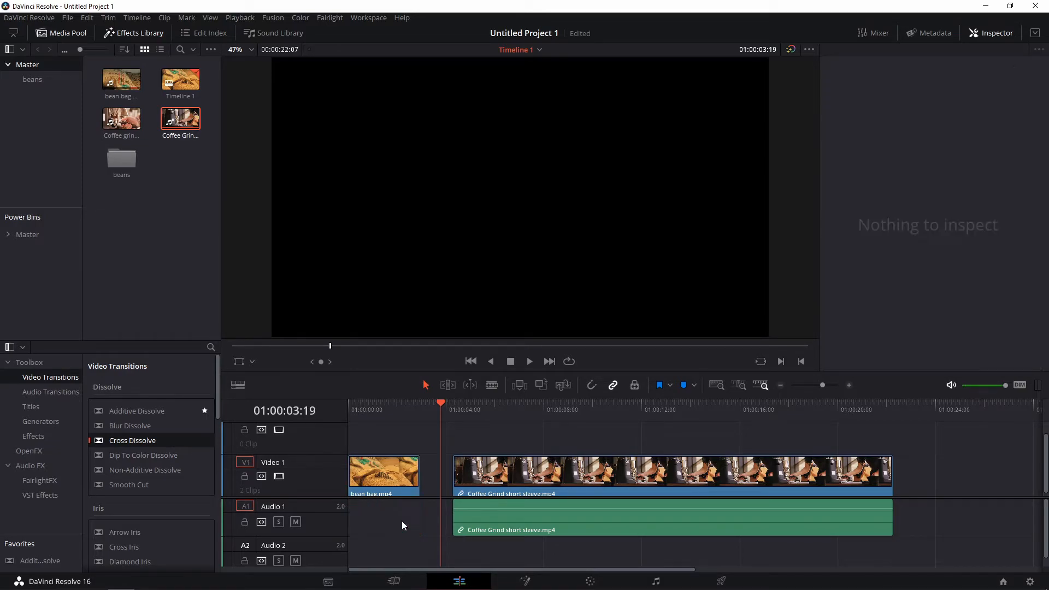
- Move the Coffee Grind short sleeve clip against the bean bag clip and speed it up to 218% with the retime controls
{"action": "left_click", "coordinate": [482, 475]}
{"action": "left_click_drag", "start_coordinate": [481, 475], "coordinate": [448, 476]}
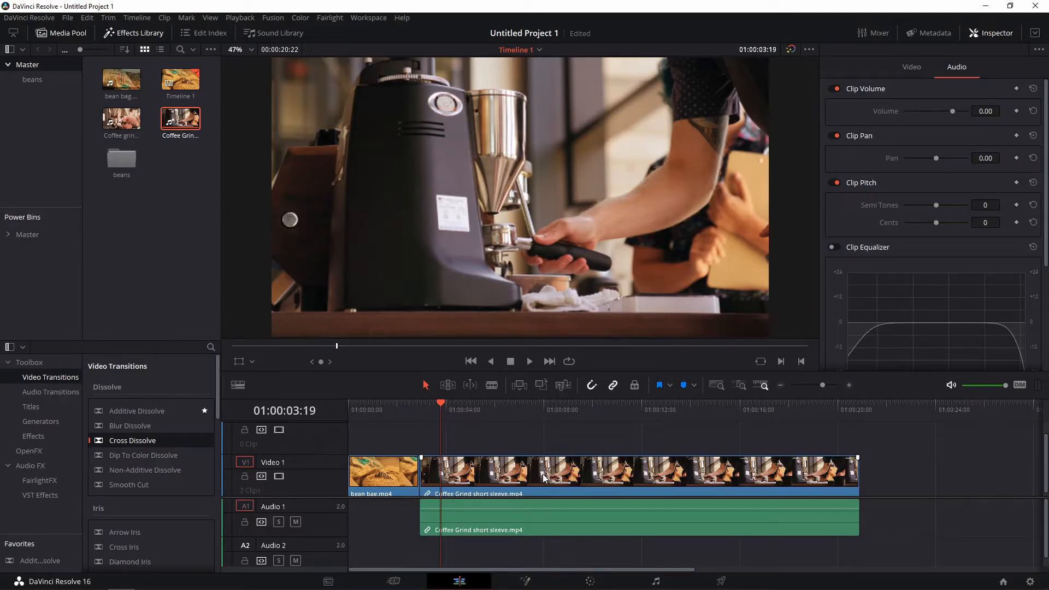
{"action": "left_click", "coordinate": [671, 471]}
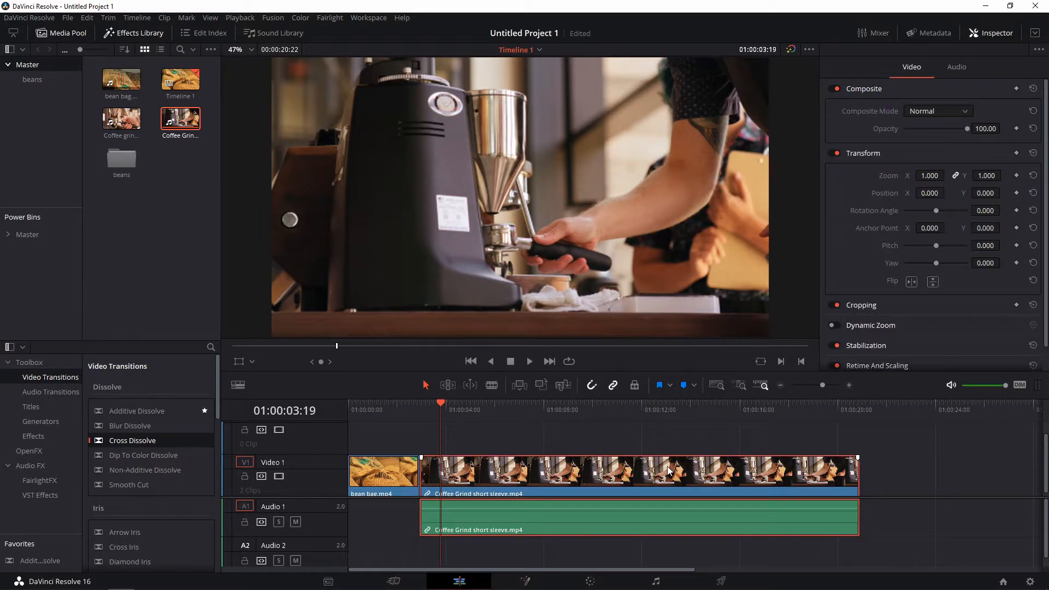
{"action": "right_click", "coordinate": [529, 478]}
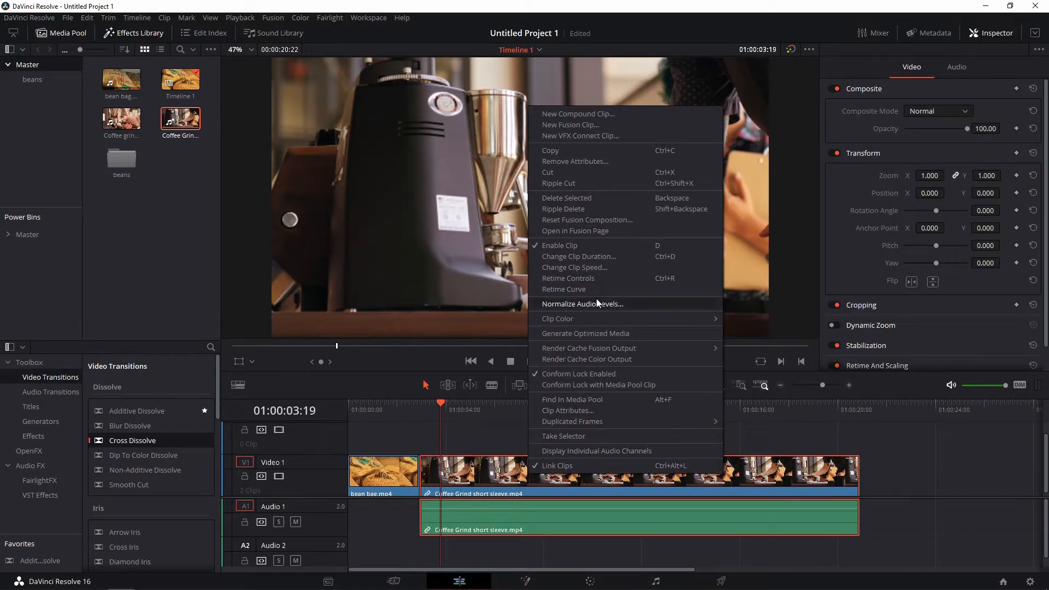
{"action": "left_click", "coordinate": [569, 279]}
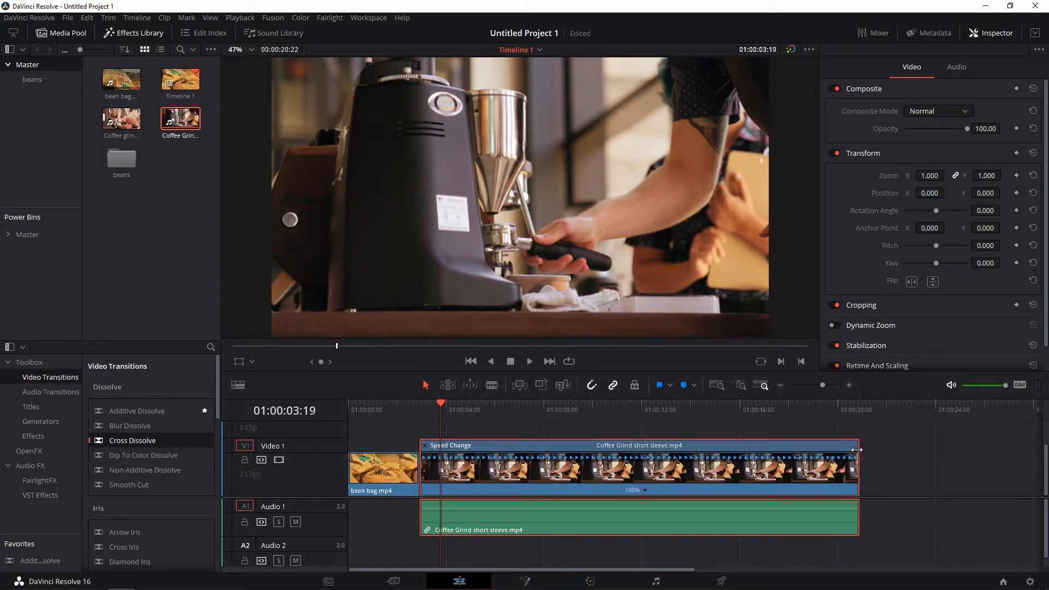
{"action": "left_click_drag", "start_coordinate": [857, 445], "coordinate": [846, 445]}
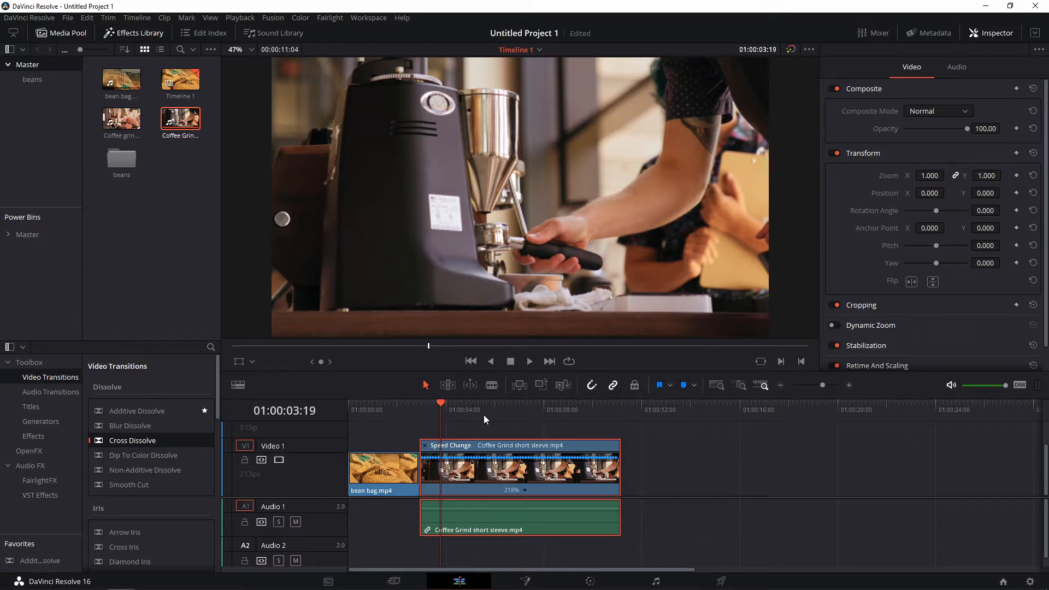
- Delete the sped-up Coffee Grind short sleeve clip from the timeline
{"action": "left_click", "coordinate": [547, 409]}
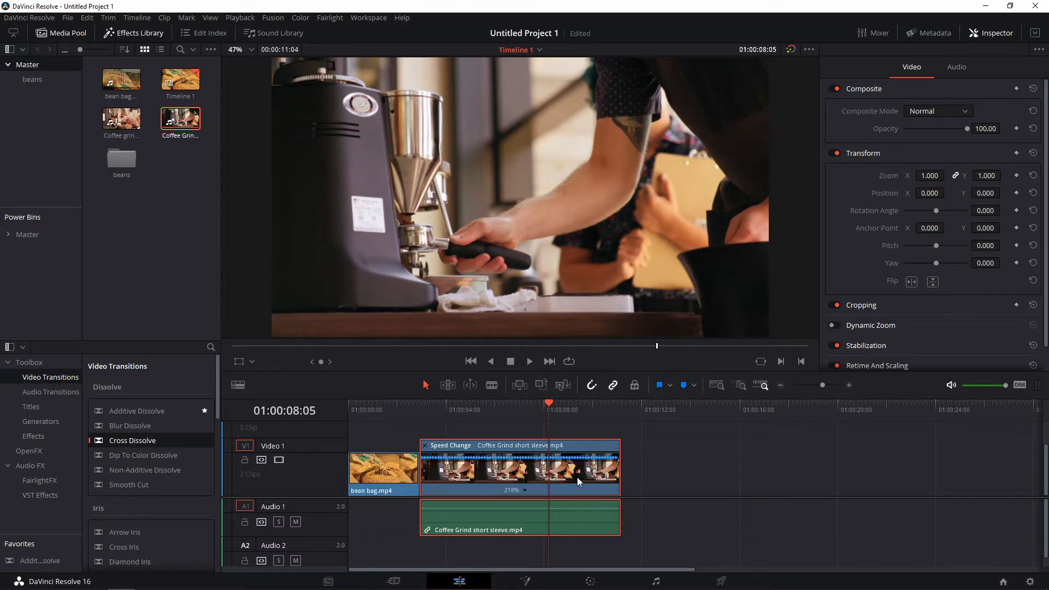
{"action": "key", "text": "Delete"}
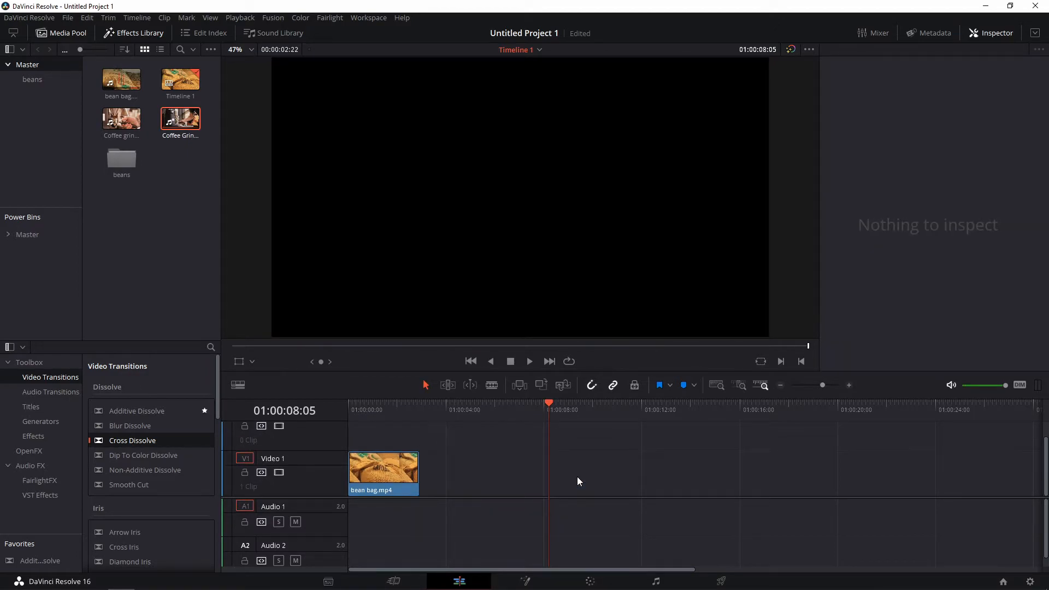
- Place an Adjustment Clip on the track above the bean bag clip, trim it to the same length, and enlarge the video track area
{"action": "left_click", "coordinate": [40, 438]}
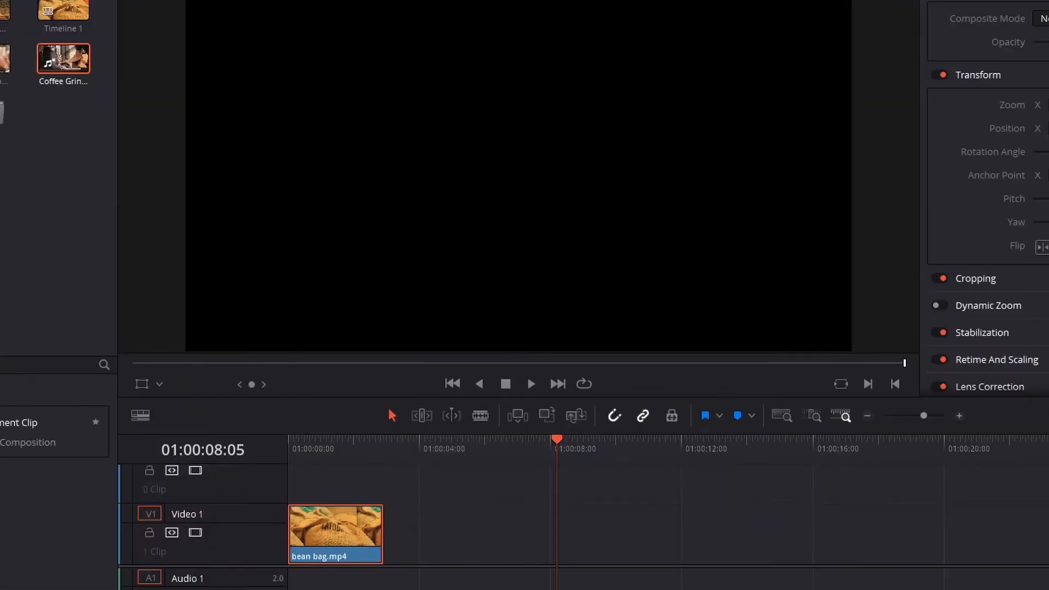
{"action": "left_click_drag", "start_coordinate": [114, 389], "coordinate": [356, 426]}
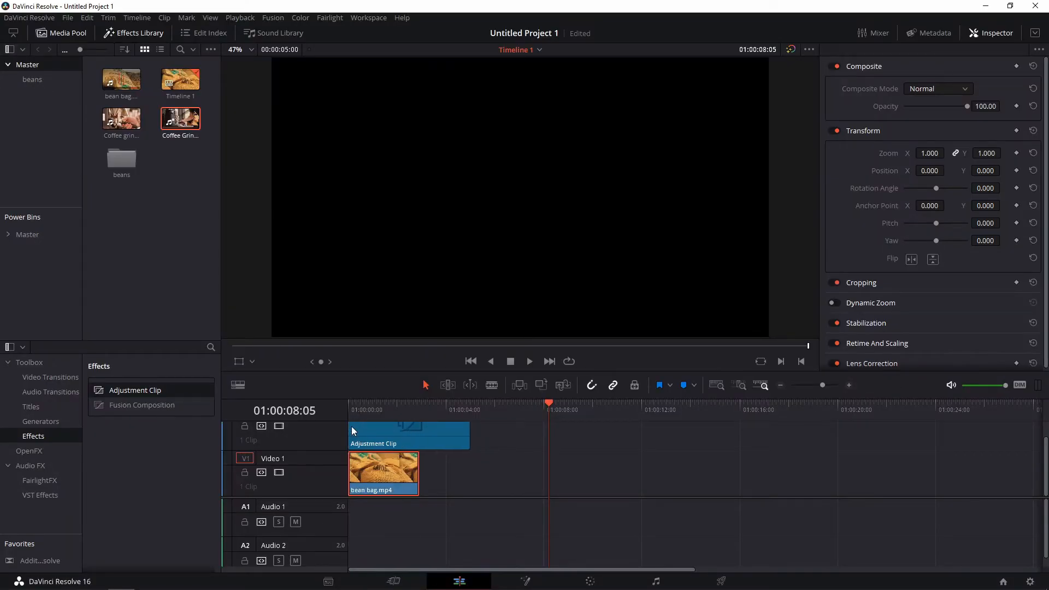
{"action": "left_click_drag", "start_coordinate": [471, 433], "coordinate": [420, 434]}
{"action": "scroll", "coordinate": [454, 463], "scroll_direction": "up", "scroll_amount": 2}
{"action": "scroll", "coordinate": [455, 463], "scroll_direction": "down", "scroll_amount": 1}
{"action": "scroll", "coordinate": [455, 467], "scroll_direction": "up", "scroll_amount": 1}
{"action": "scroll", "coordinate": [395, 446], "scroll_direction": "down", "scroll_amount": 1}
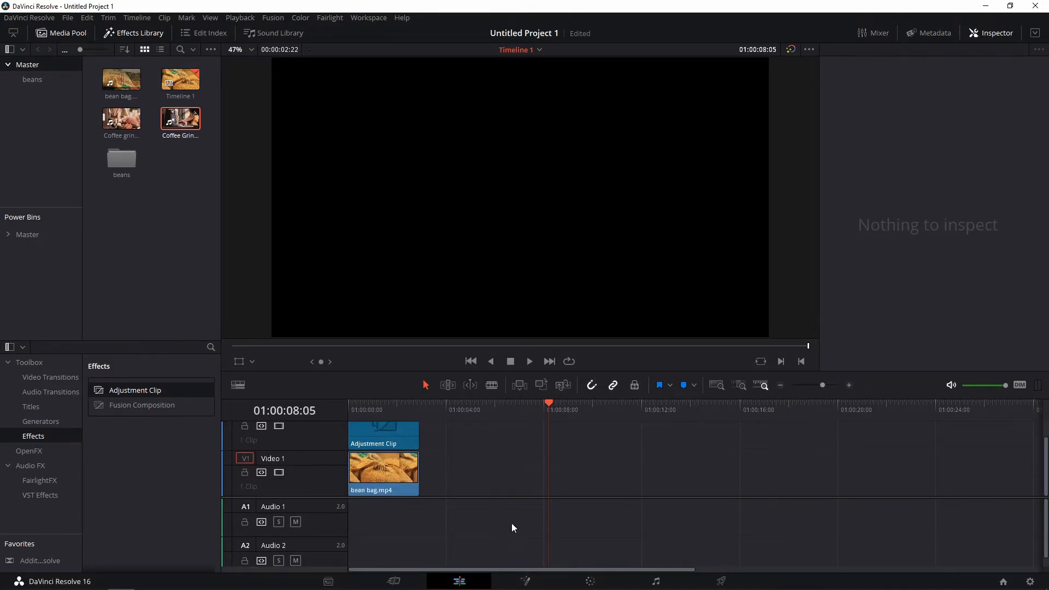
{"action": "left_click_drag", "start_coordinate": [509, 497], "coordinate": [505, 540]}
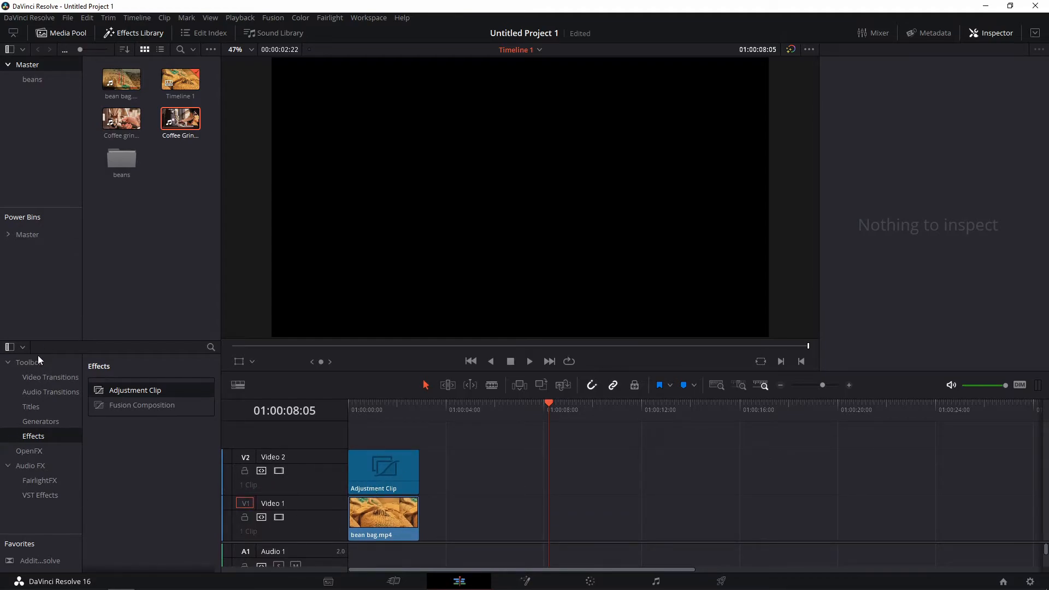
- Place a second Adjustment Clip on Video 2 after the first one, and delete it again
{"action": "left_click", "coordinate": [145, 405]}
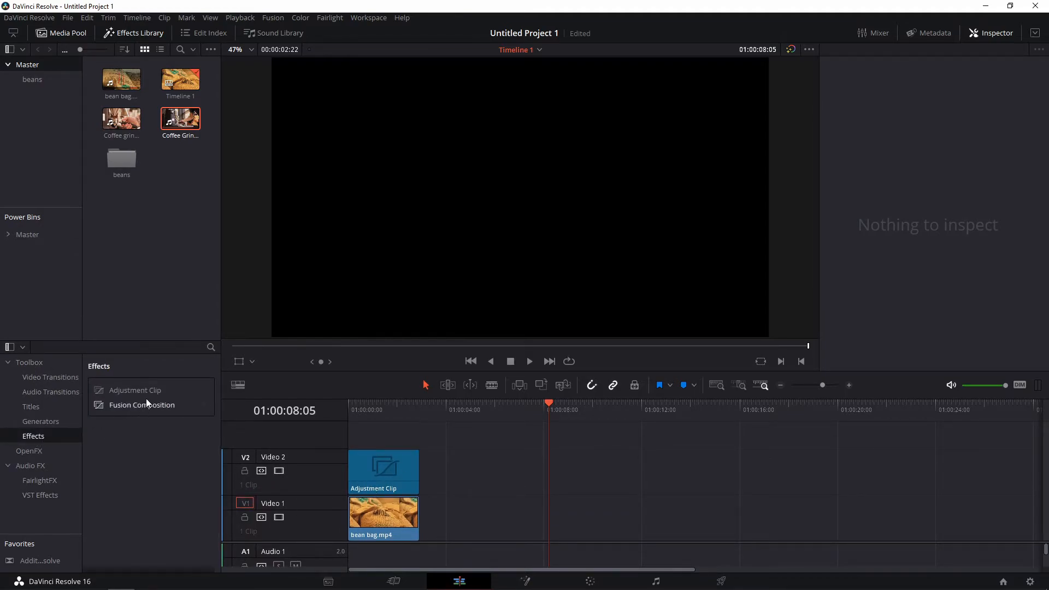
{"action": "left_click_drag", "start_coordinate": [129, 392], "coordinate": [429, 477]}
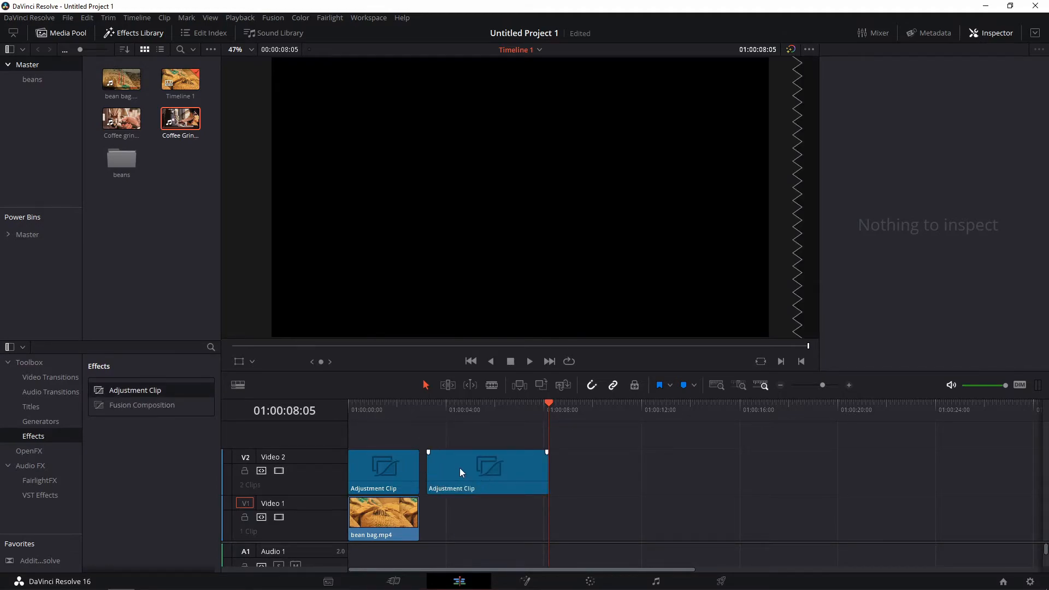
{"action": "left_click", "coordinate": [460, 468]}
{"action": "key", "text": "Delete"}
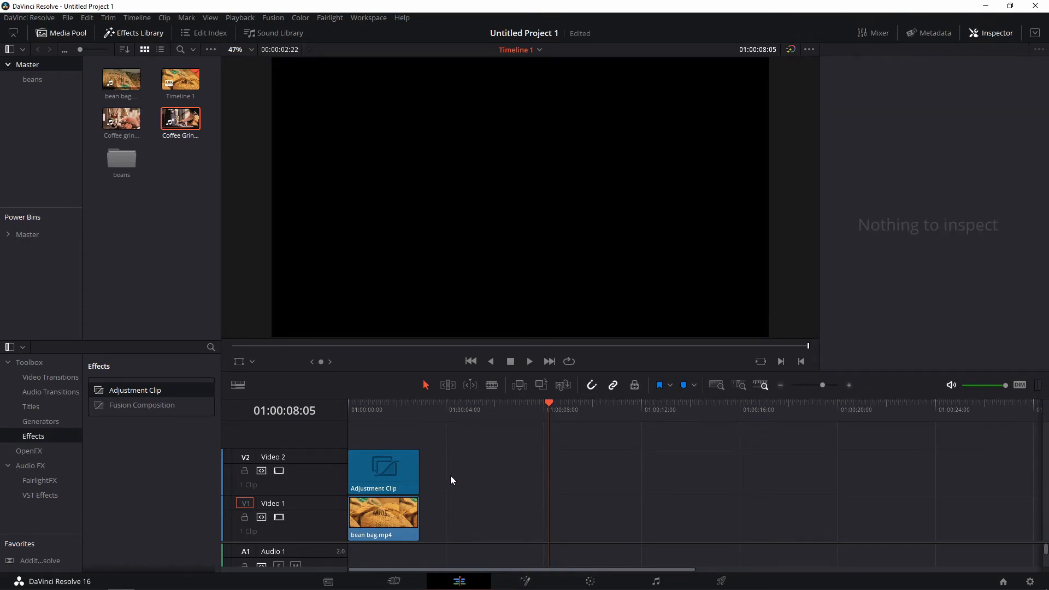
- Try out the zoom, position and left crop settings of the Adjustment Clip over the bean bag footage, restoring their defaults
{"action": "left_click", "coordinate": [394, 473]}
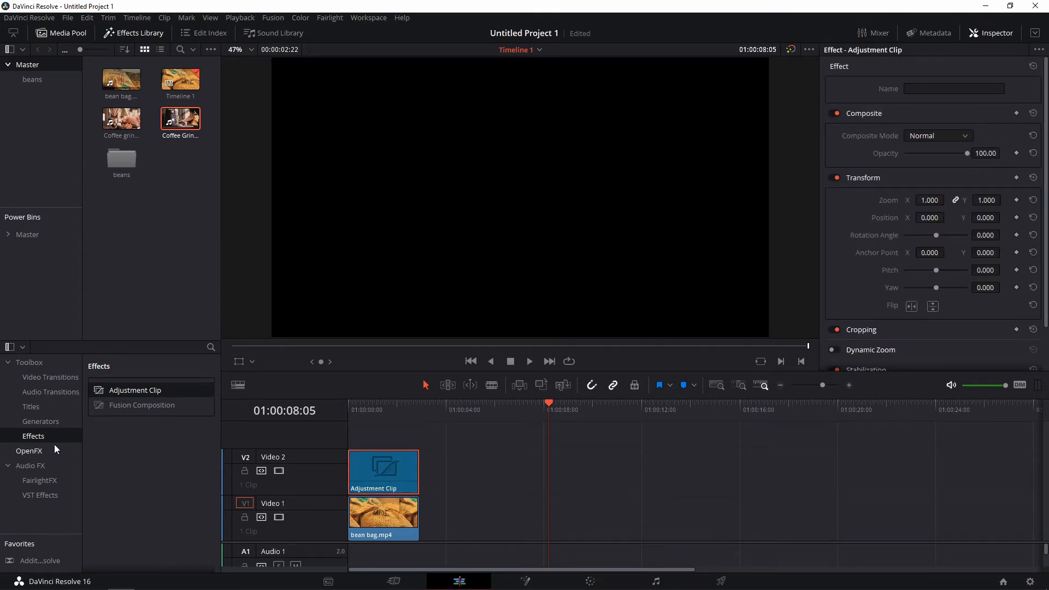
{"action": "left_click", "coordinate": [373, 410]}
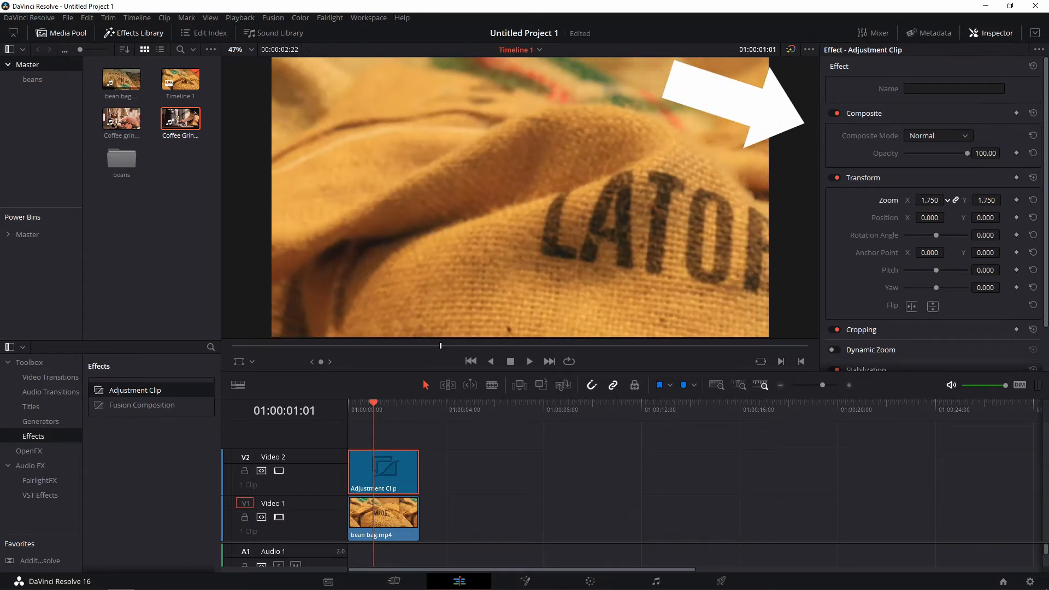
{"action": "left_click_drag", "start_coordinate": [930, 200], "coordinate": [910, 217]}
{"action": "double_click", "coordinate": [893, 200]}
{"action": "double_click", "coordinate": [890, 218]}
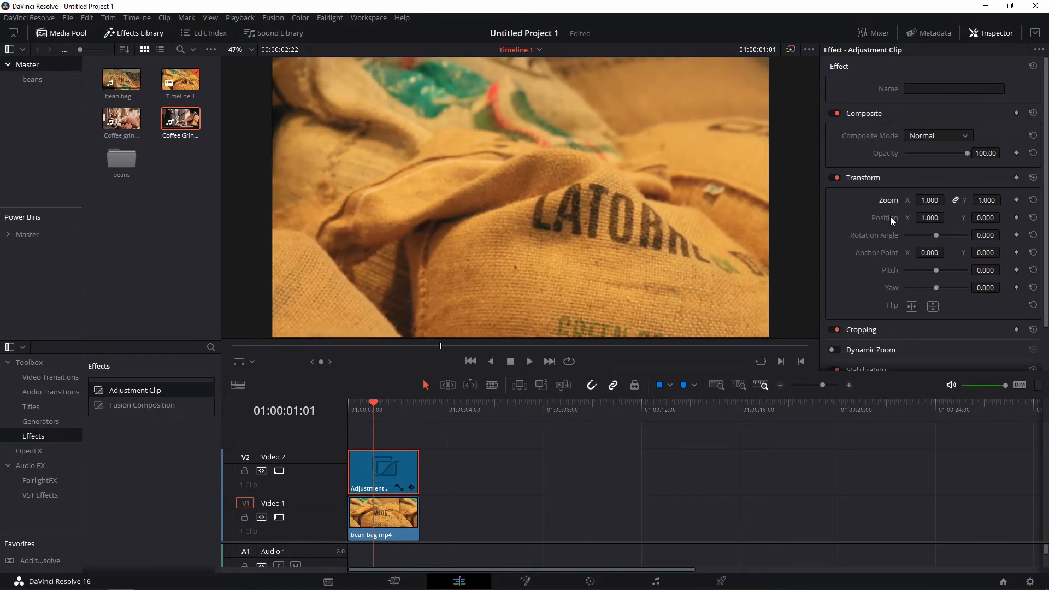
{"action": "left_click", "coordinate": [861, 328]}
{"action": "scroll", "coordinate": [910, 320], "scroll_direction": "down", "scroll_amount": 2}
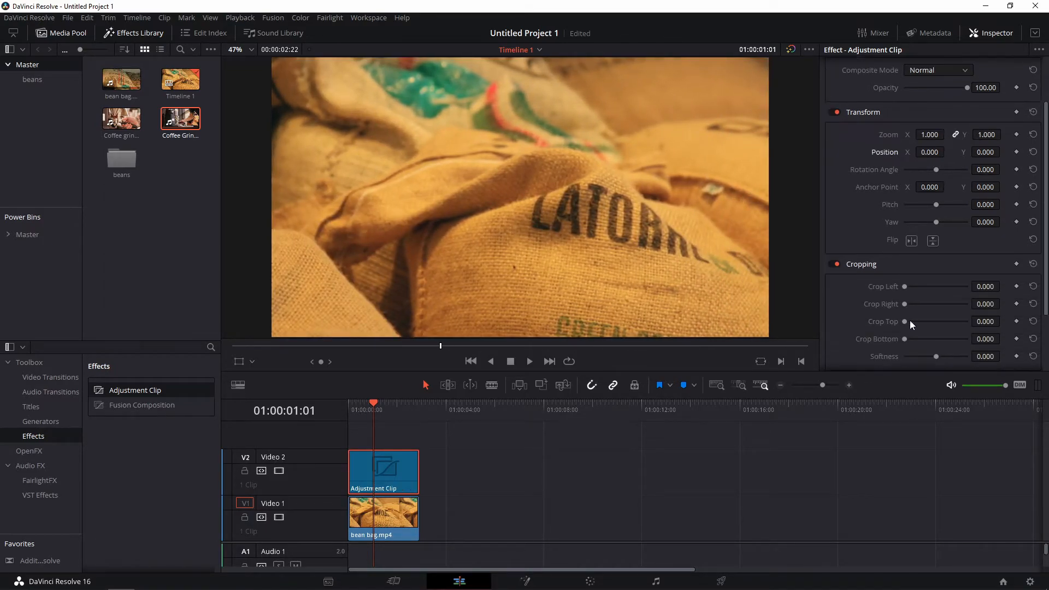
{"action": "mouse_move", "coordinate": [905, 287]}
{"action": "left_mouse_down"}
{"action": "mouse_move", "coordinate": [939, 286]}
{"action": "mouse_move", "coordinate": [888, 286]}
{"action": "left_mouse_up"}
- Apply the Lens Blur filter to the Adjustment Clip, decline the Studio purchase offer and play the timeline from the start
{"action": "left_click", "coordinate": [23, 451]}
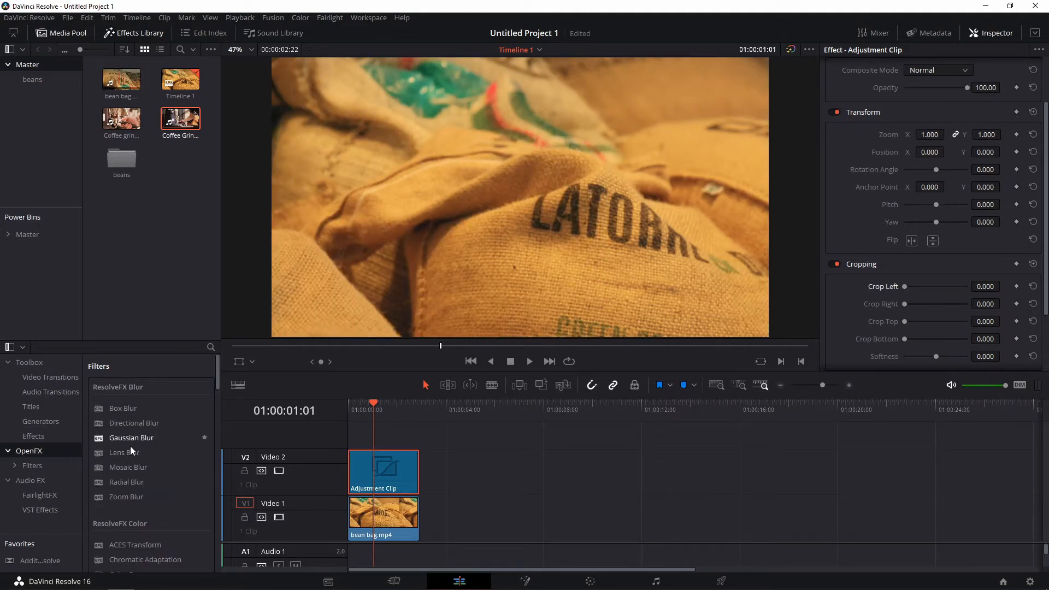
{"action": "left_click_drag", "start_coordinate": [129, 452], "coordinate": [377, 475]}
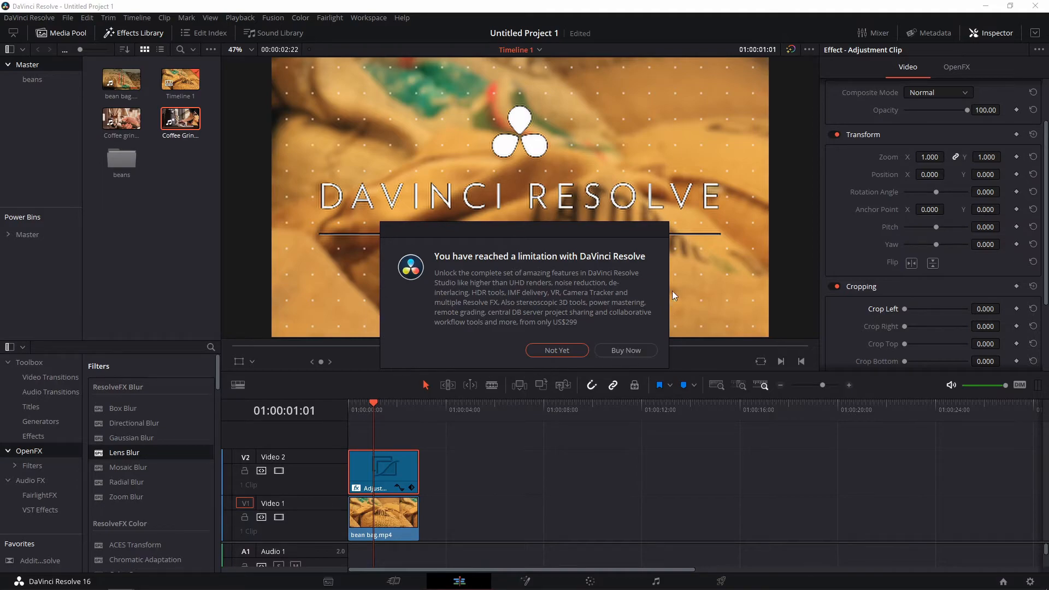
{"action": "left_click", "coordinate": [550, 348]}
{"action": "left_click", "coordinate": [352, 414]}
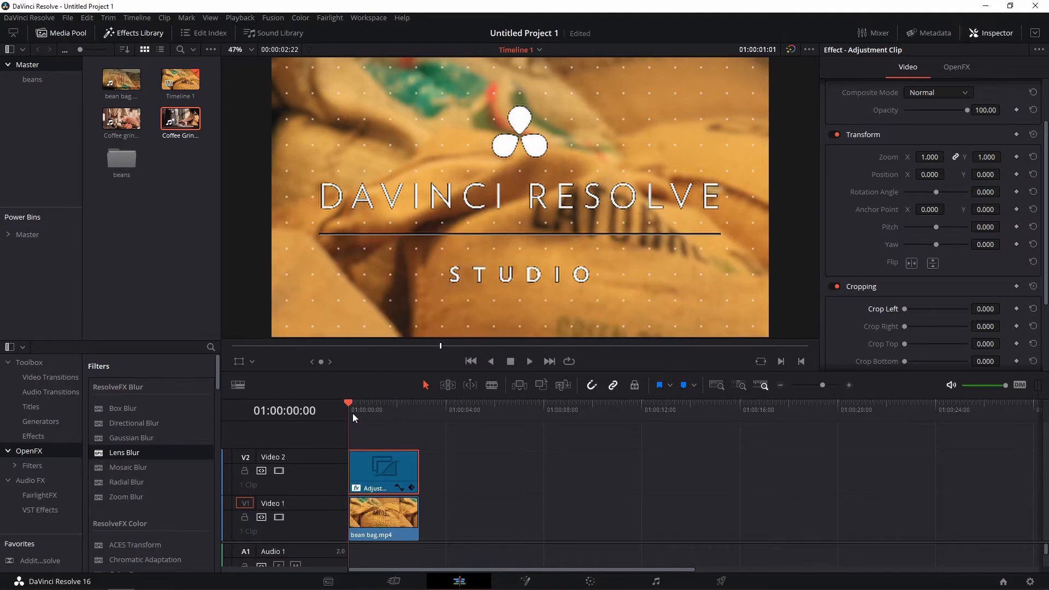
{"action": "key", "text": "space"}
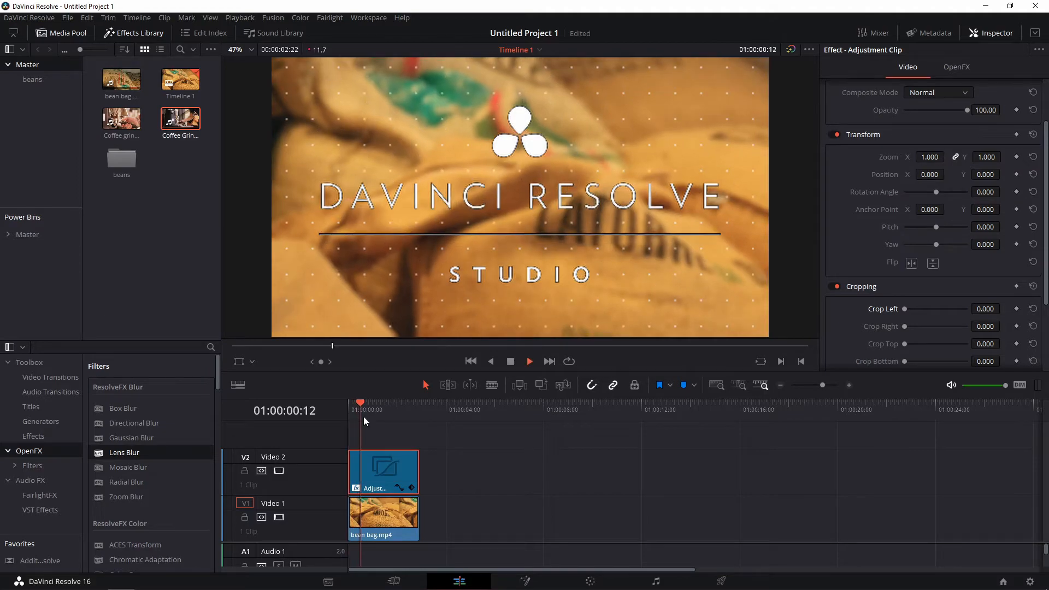
{"action": "key", "text": "space"}
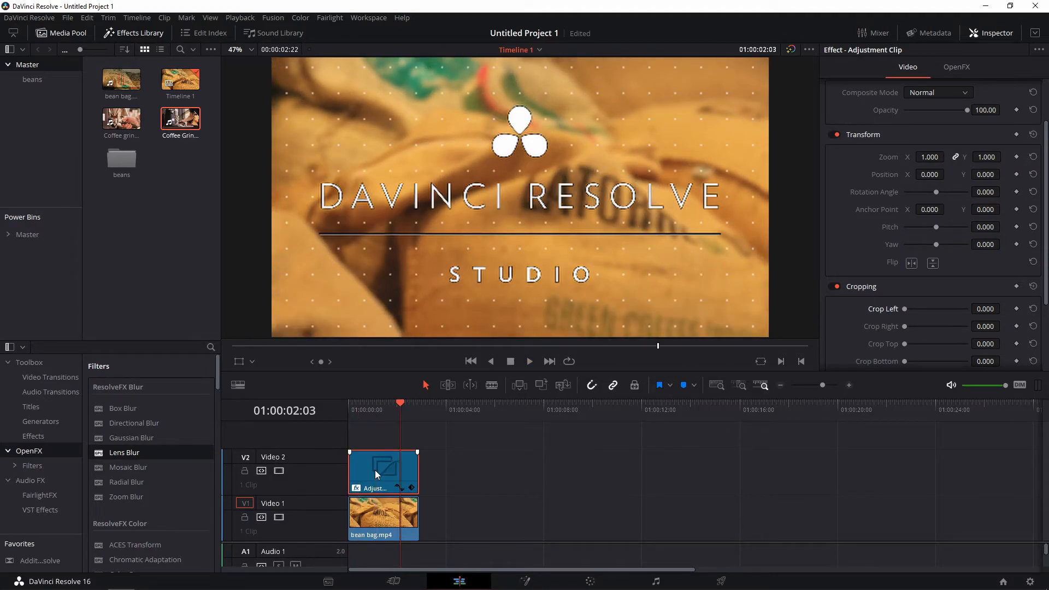
- Undo the Lens Blur filter on the Adjustment Clip and deselect the clip
{"action": "key", "text": "ctrl+z"}
{"action": "left_click", "coordinate": [515, 487]}
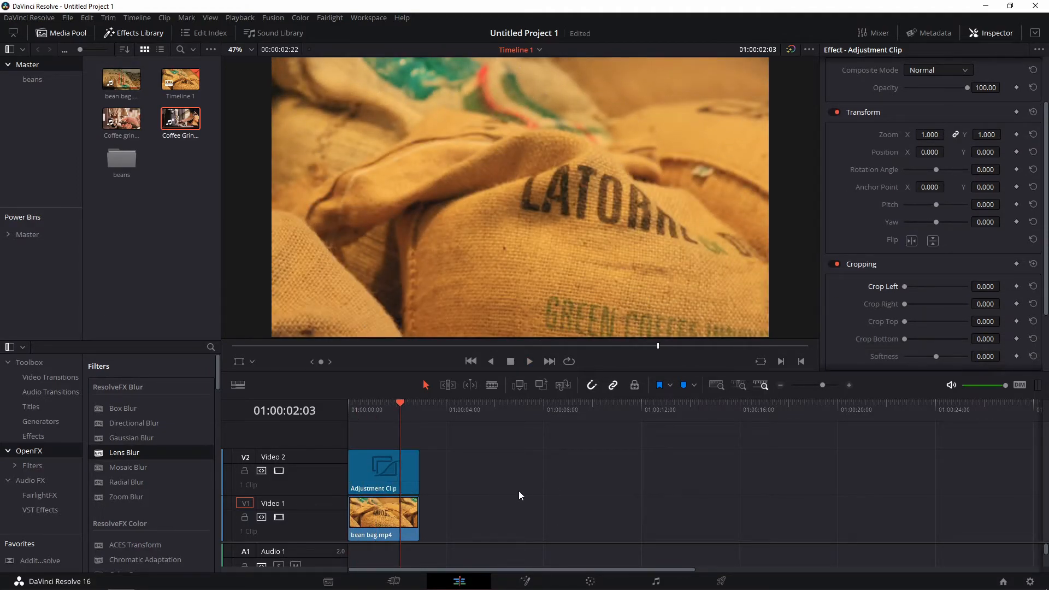
- Switch to the Social media buttons project and inspect its finished timeline at several points
{"action": "key", "text": "alt+Tab"}
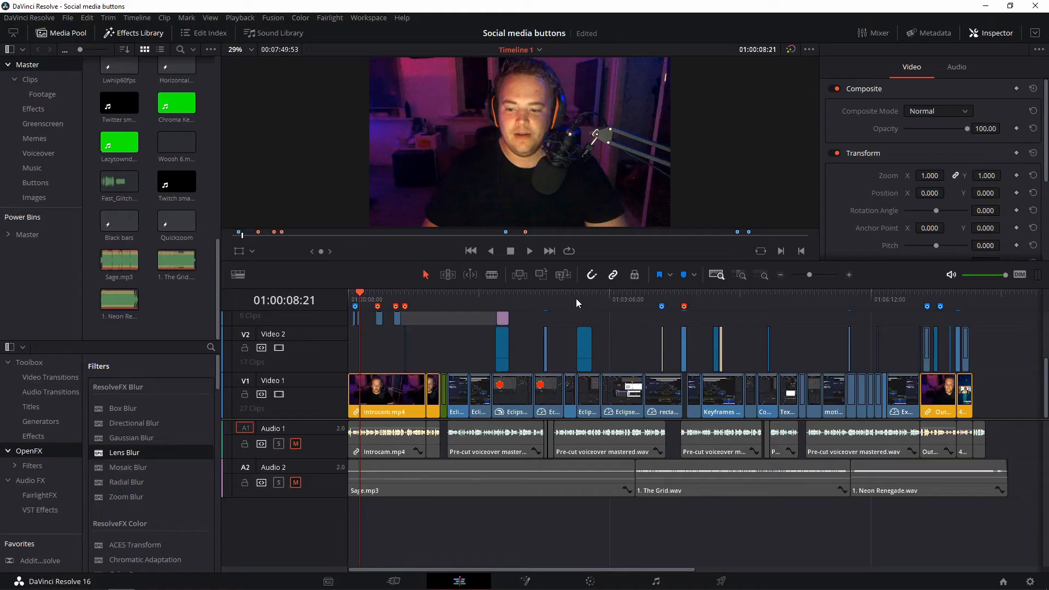
{"action": "left_click", "coordinate": [576, 298]}
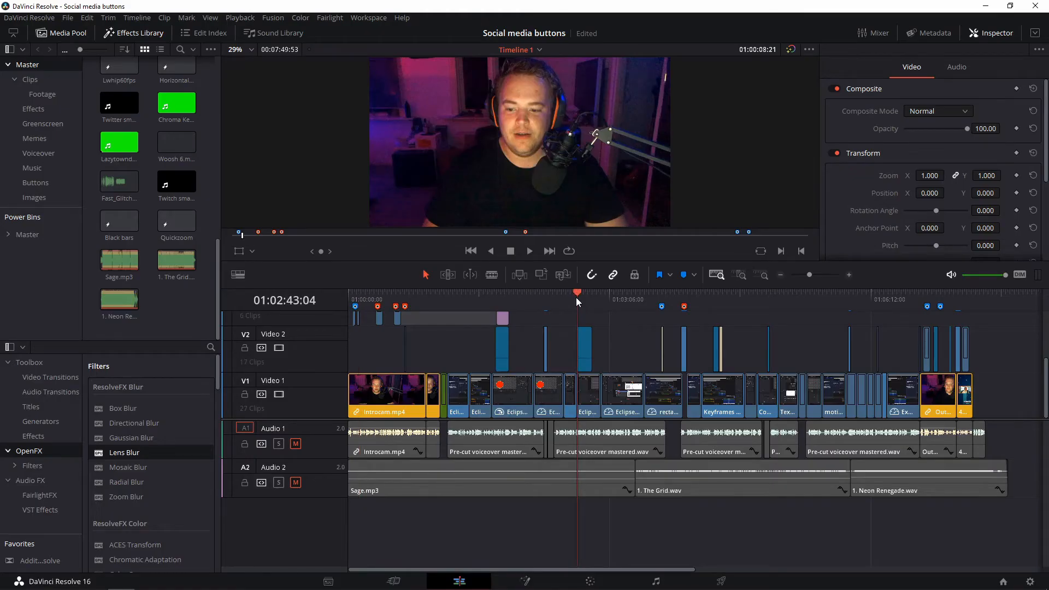
{"action": "left_click", "coordinate": [491, 296]}
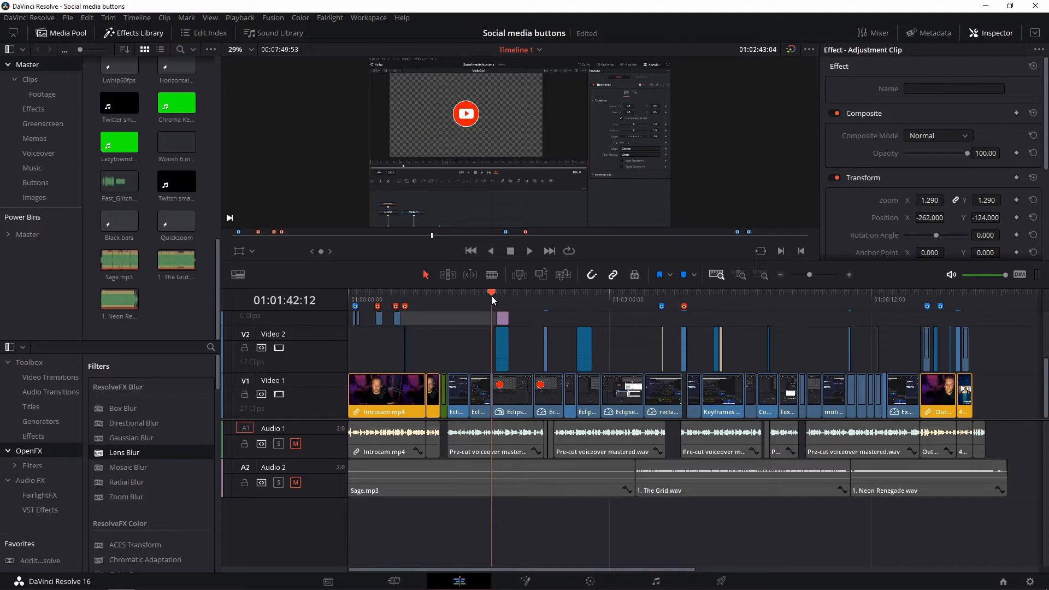
{"action": "key", "text": "Up"}
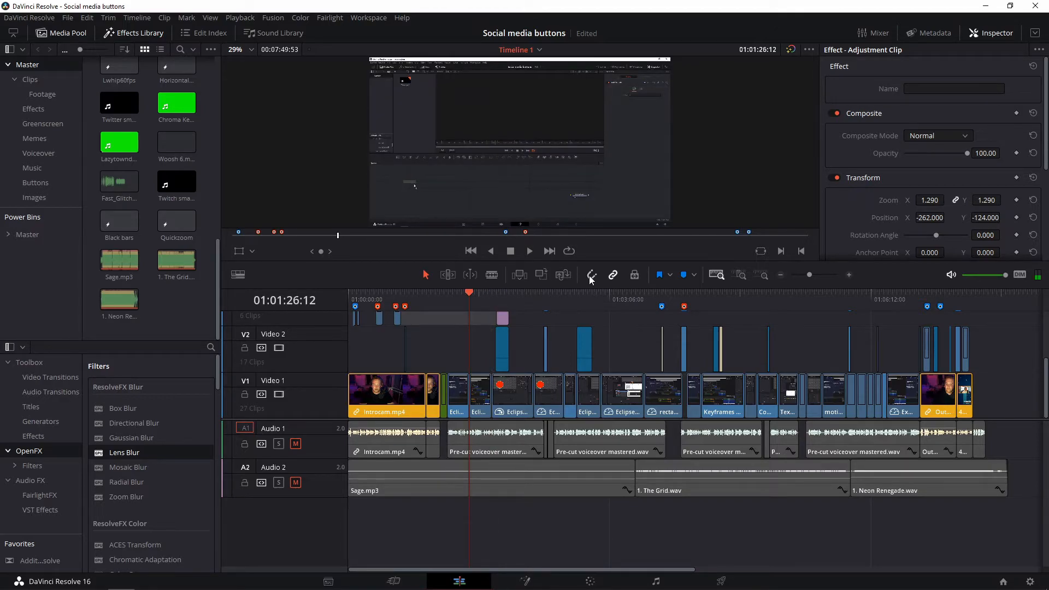
{"action": "left_click", "coordinate": [463, 301]}
- Switch to the Script document in WordPad and highlight the first workflow point about writing a script
{"action": "key", "text": "alt+Tab"}
{"action": "key", "text": "alt+Tab"}
{"action": "key", "text": "alt+Tab"}
{"action": "key", "text": "alt+Tab"}
{"action": "key", "text": "alt+Tab"}
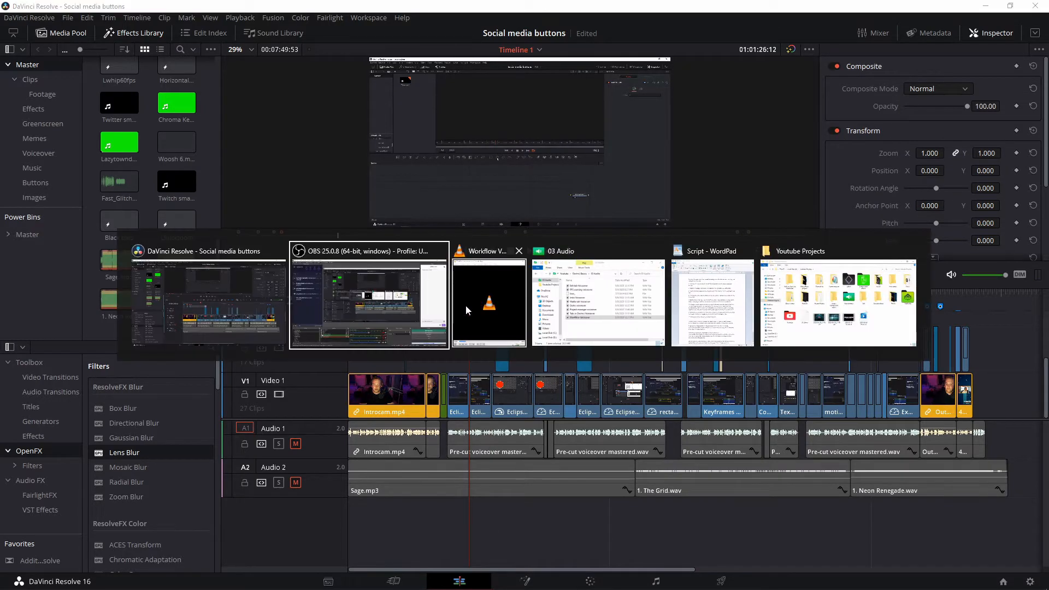
{"action": "left_click", "coordinate": [681, 286]}
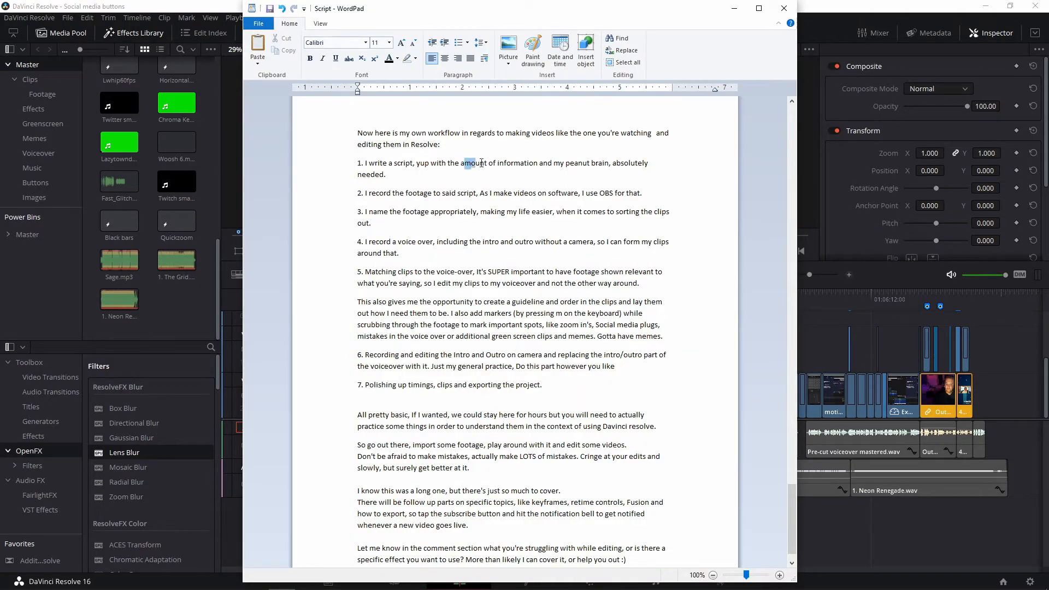
{"action": "left_click_drag", "start_coordinate": [462, 163], "coordinate": [642, 176]}
{"action": "left_click", "coordinate": [496, 184]}
- Look at two more points of the Social media buttons timeline, view the OBS recording setup, and return to DaVinci Resolve
{"action": "left_click", "coordinate": [834, 295]}
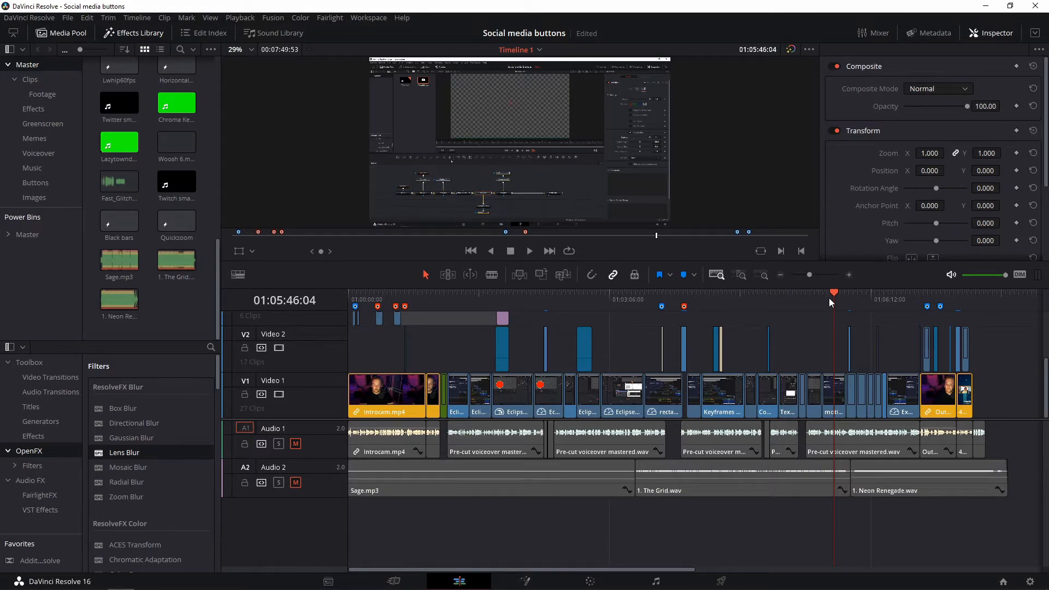
{"action": "left_click", "coordinate": [728, 298]}
{"action": "key", "text": "alt+Tab"}
{"action": "left_click", "coordinate": [527, 301]}
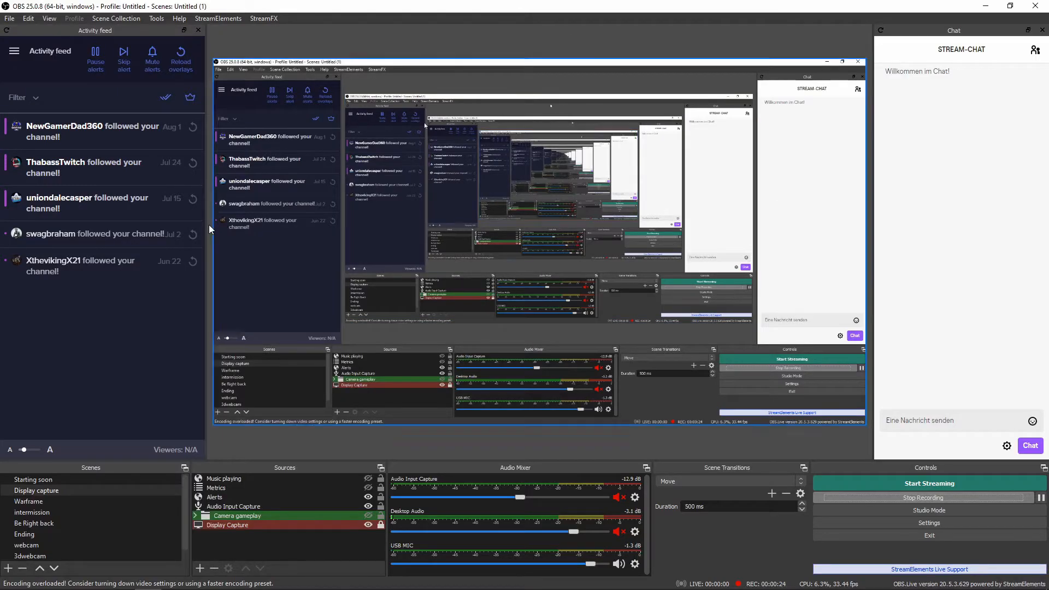
{"action": "key", "text": "alt+Tab"}
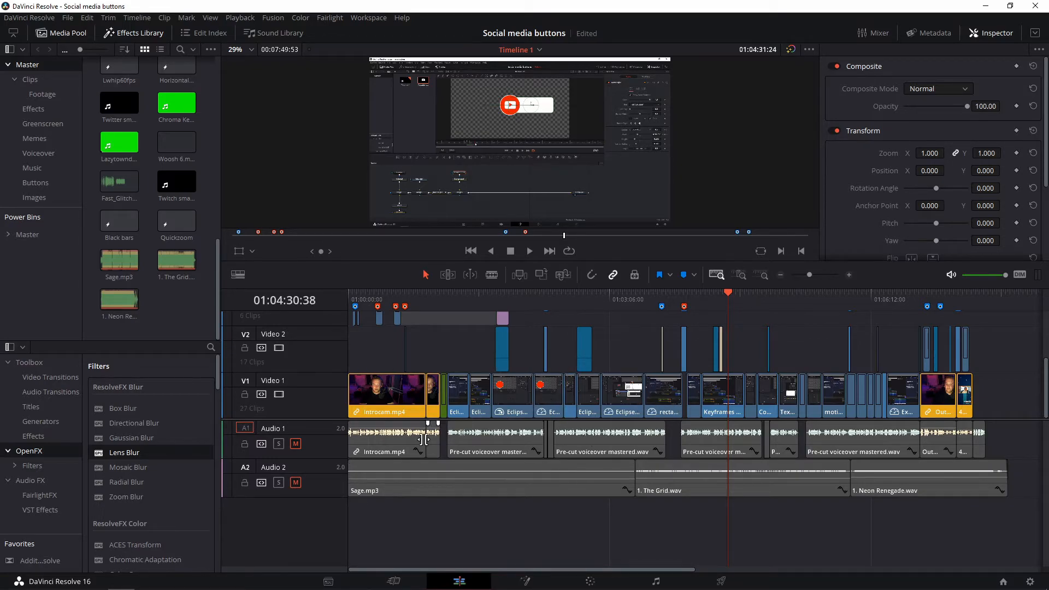
- Launch Audacity by searching for "aud"
{"action": "key", "text": "super"}
{"action": "key", "text": "super"}
{"action": "key", "text": "super"}
{"action": "type", "text": "aud"}
{"action": "key", "text": "Return"}
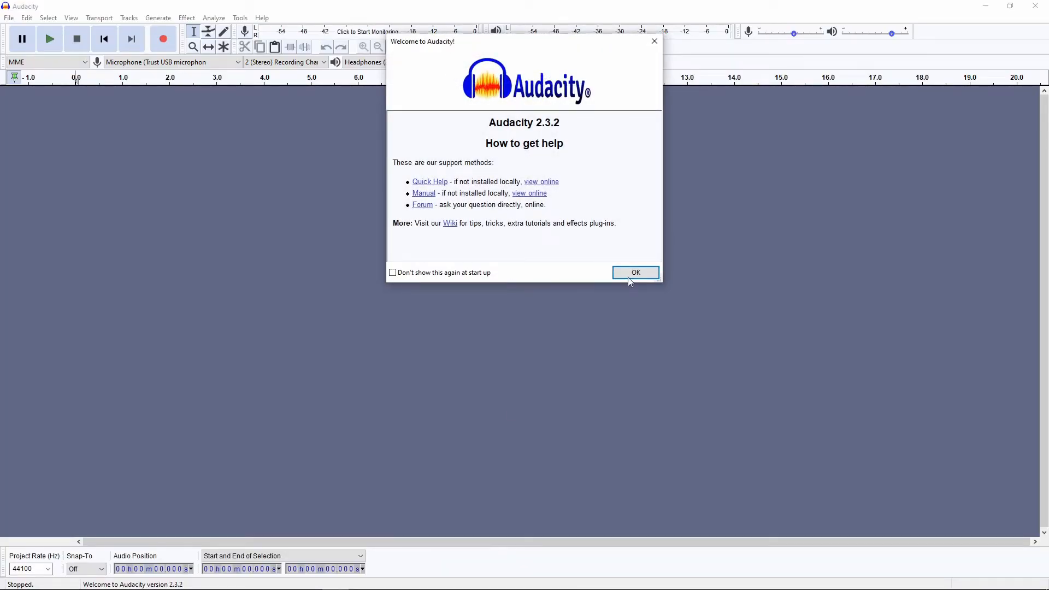
- Dismiss the Audacity welcome message and close Audacity to return to DaVinci Resolve
{"action": "left_click", "coordinate": [629, 279]}
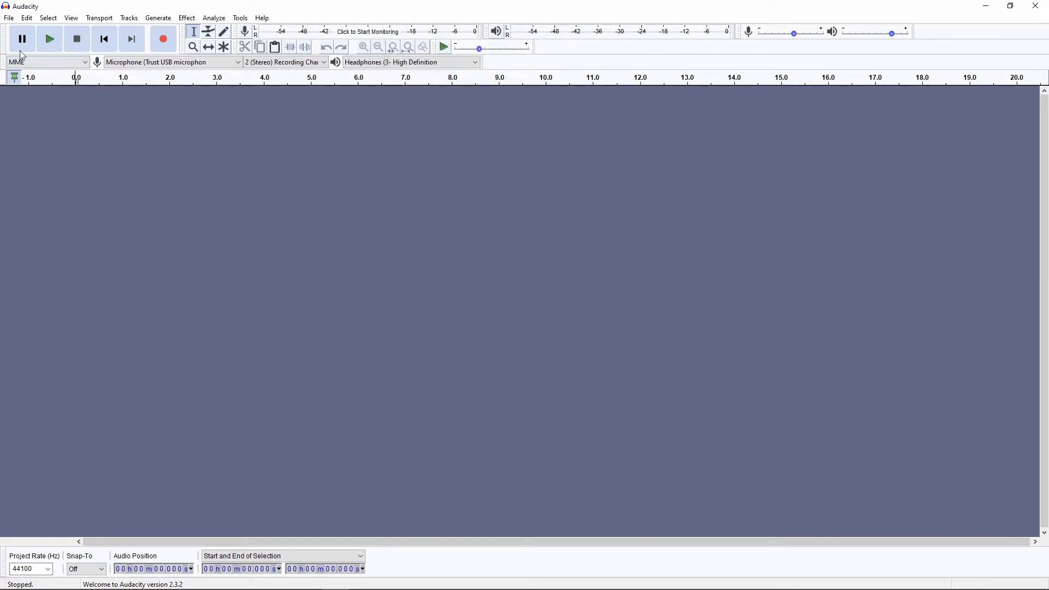
{"action": "left_click", "coordinate": [1043, 11]}
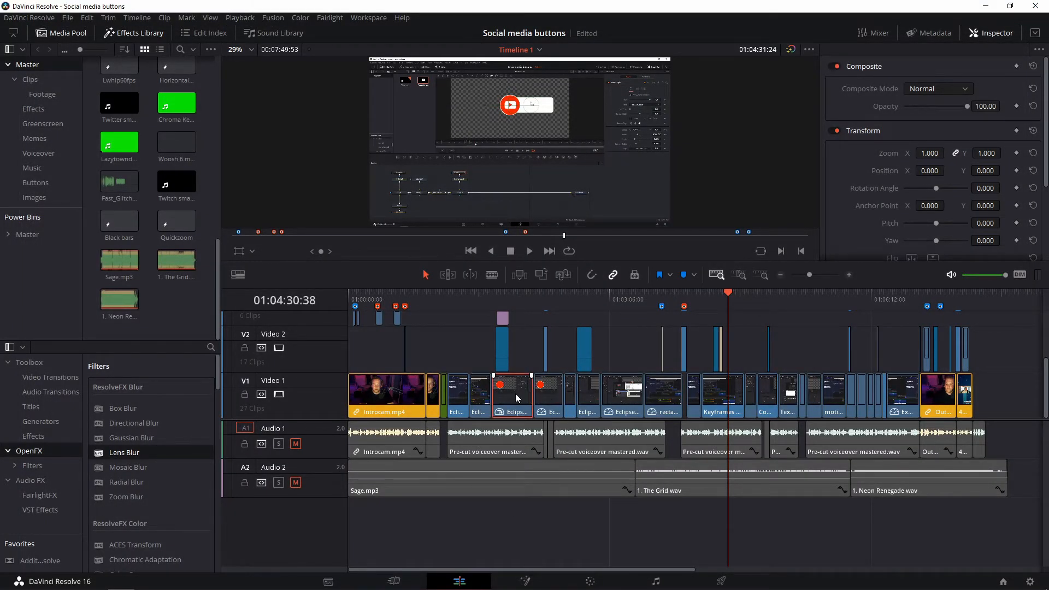
- Show the retime controls on four screen-recording clips on the Video 1 track
{"action": "key", "text": "ctrl+r"}
{"action": "left_click", "coordinate": [546, 399]}
{"action": "key", "text": "ctrl+r"}
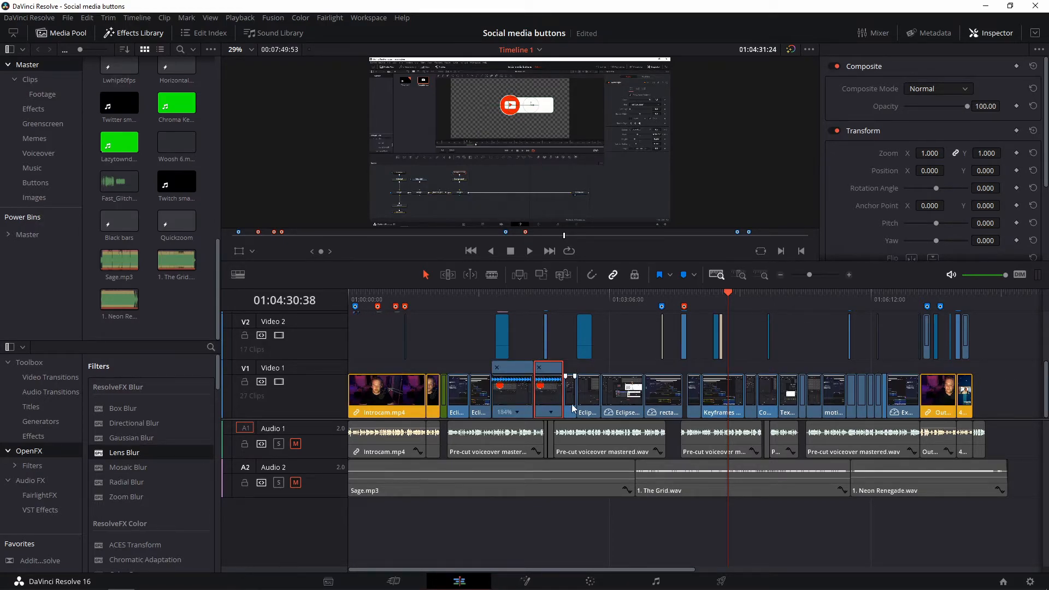
{"action": "left_click", "coordinate": [619, 399]}
{"action": "key", "text": "ctrl+r"}
{"action": "left_click", "coordinate": [664, 398]}
{"action": "key", "text": "ctrl+r"}
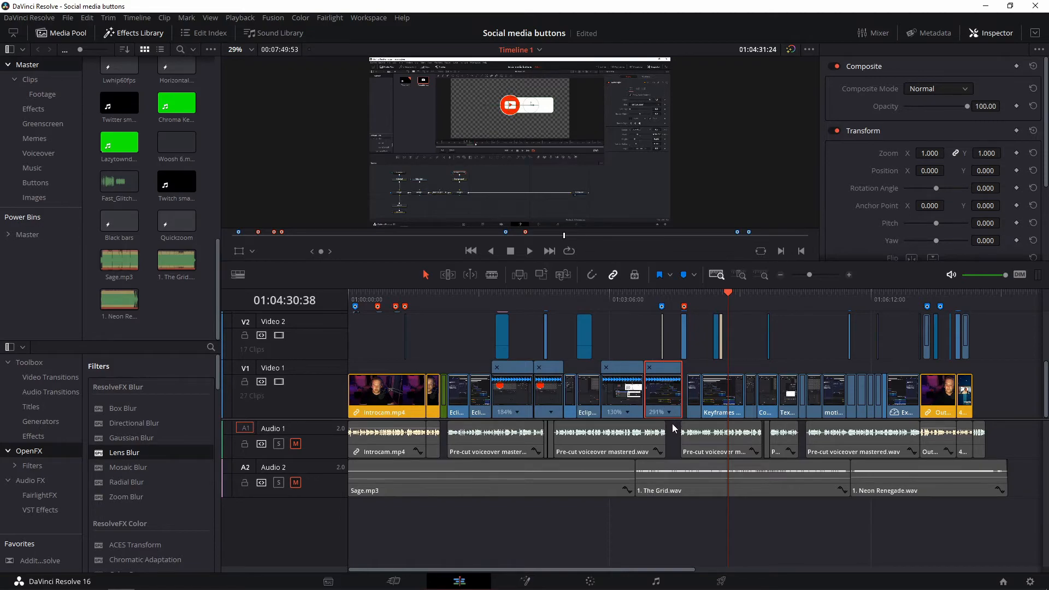
- Hide the retime controls on the same four Video 1 clips
{"action": "key", "text": "ctrl+r"}
{"action": "left_click", "coordinate": [634, 401]}
{"action": "key", "text": "ctrl+r"}
{"action": "left_click", "coordinate": [546, 402]}
{"action": "key", "text": "ctrl+r"}
{"action": "left_click", "coordinate": [514, 400]}
{"action": "key", "text": "ctrl+r"}
{"action": "scroll", "coordinate": [513, 399], "scroll_direction": "up", "scroll_amount": 1}
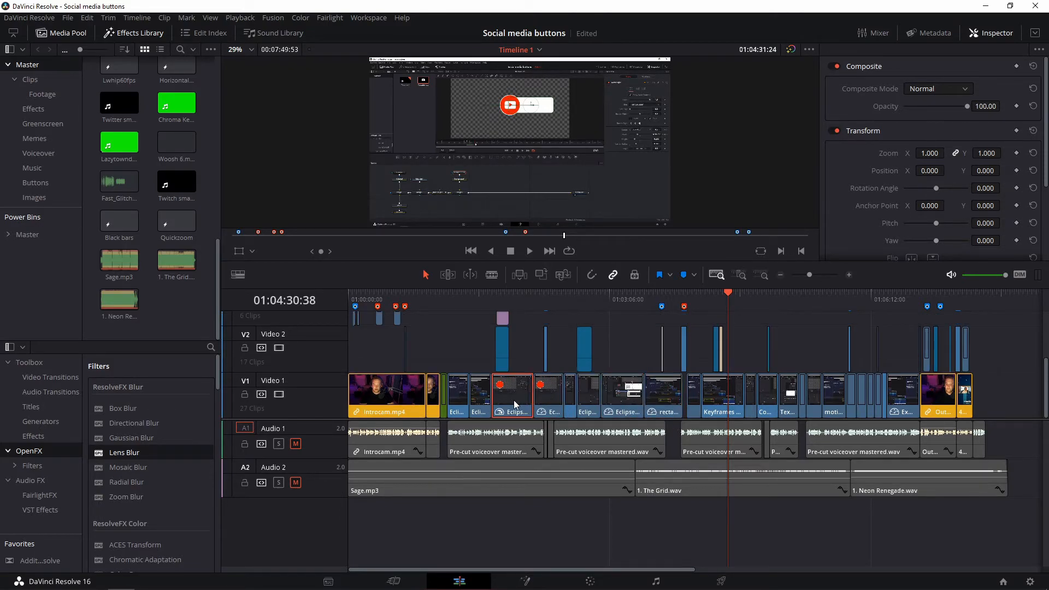
- Enlarge the video track area of the timeline so Video 1 through Video 3 fit above the audio tracks
{"action": "left_click", "coordinate": [467, 343]}
{"action": "scroll", "coordinate": [621, 371], "scroll_direction": "up", "scroll_amount": 1}
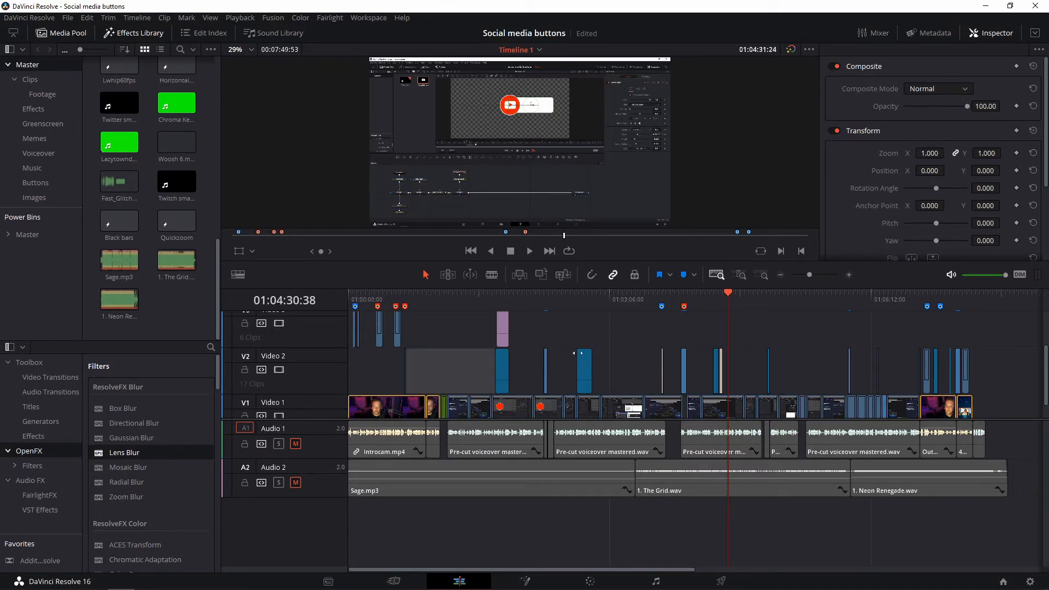
{"action": "scroll", "coordinate": [569, 338], "scroll_direction": "down", "scroll_amount": 1}
{"action": "left_click_drag", "start_coordinate": [678, 419], "coordinate": [678, 477]}
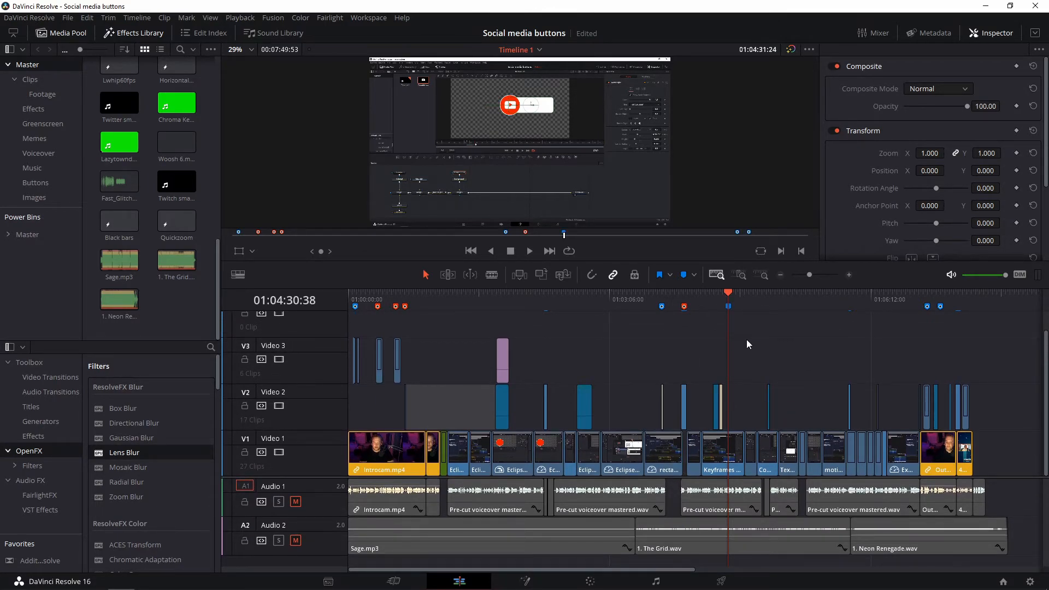
- Add a marker at 01:04:30:38, enter the note "SUPER IMPORTANT SPOT!" and remove the marker
{"action": "key", "text": "m"}
{"action": "key", "text": "m"}
{"action": "left_click", "coordinate": [710, 202]}
{"action": "type", "text": "SUPER IMPORTANT SPOT!"}
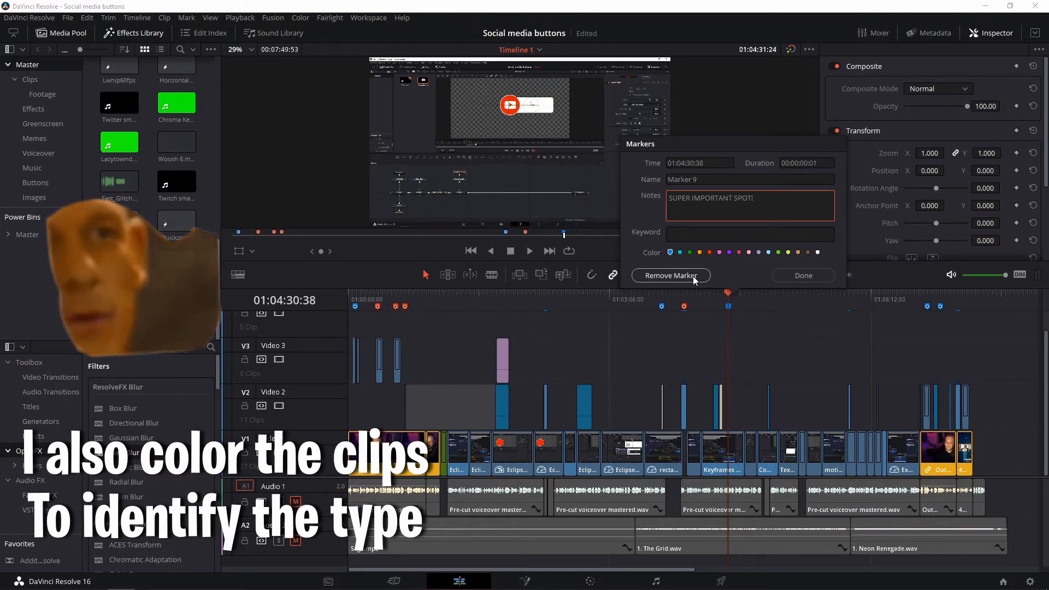
{"action": "key", "text": "Escape"}
- Inspect the existing red timeline markers and their notes around 01:03:59 and 01:00:21
{"action": "left_click", "coordinate": [698, 303]}
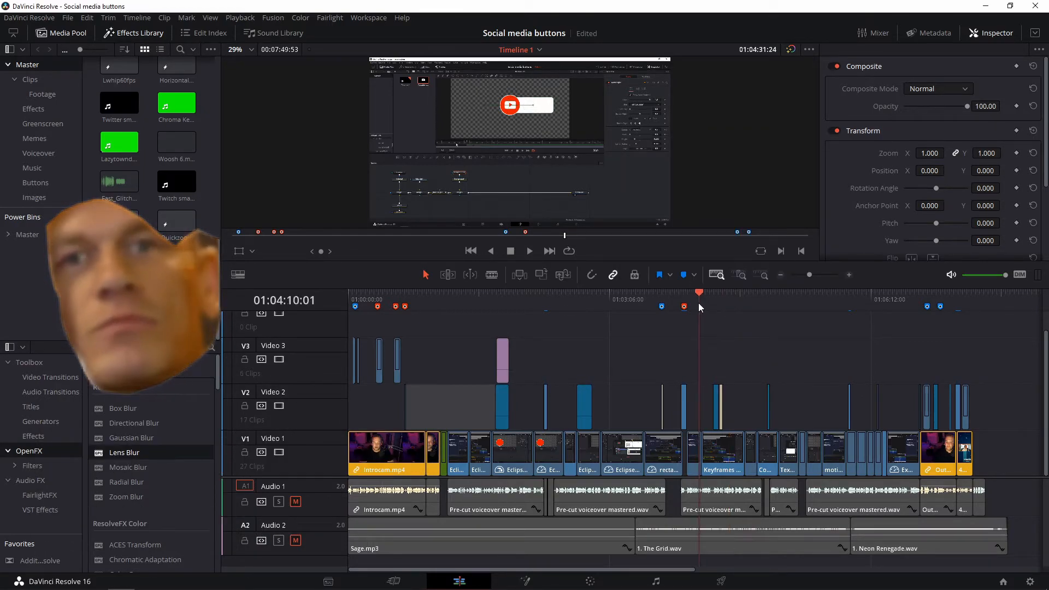
{"action": "left_click_drag", "start_coordinate": [698, 303], "coordinate": [503, 312]}
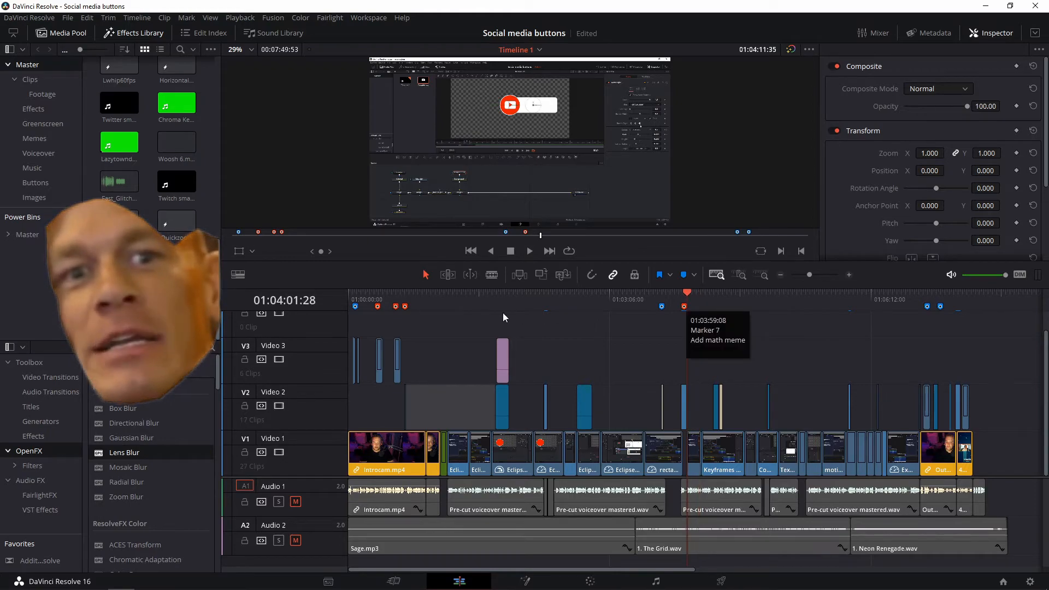
{"action": "left_click", "coordinate": [380, 305]}
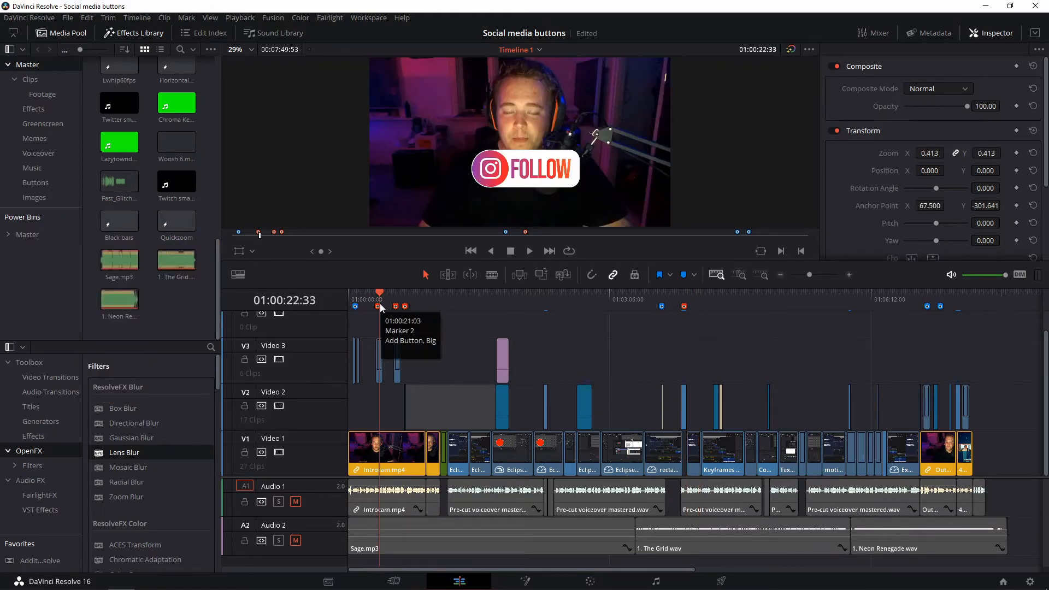
{"action": "left_click", "coordinate": [368, 296]}
{"action": "mouse_move", "coordinate": [368, 296]}
{"action": "left_mouse_down"}
{"action": "mouse_move", "coordinate": [357, 295]}
{"action": "mouse_move", "coordinate": [377, 295]}
{"action": "left_mouse_up"}
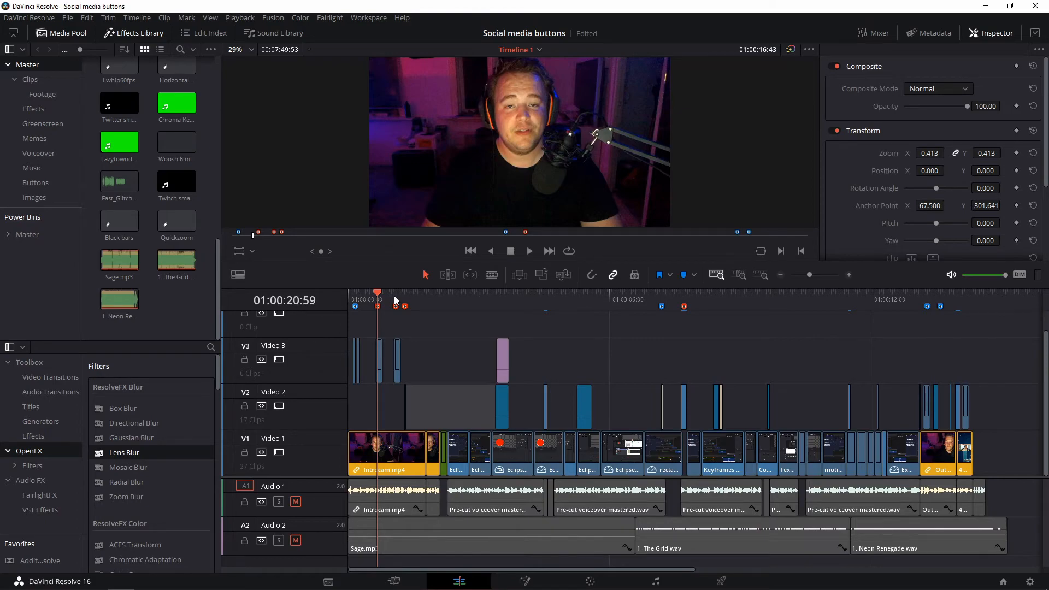
- Move the playhead to 01:01:29:49 and switch the Video 1 track off and back on
{"action": "left_click", "coordinate": [474, 295]}
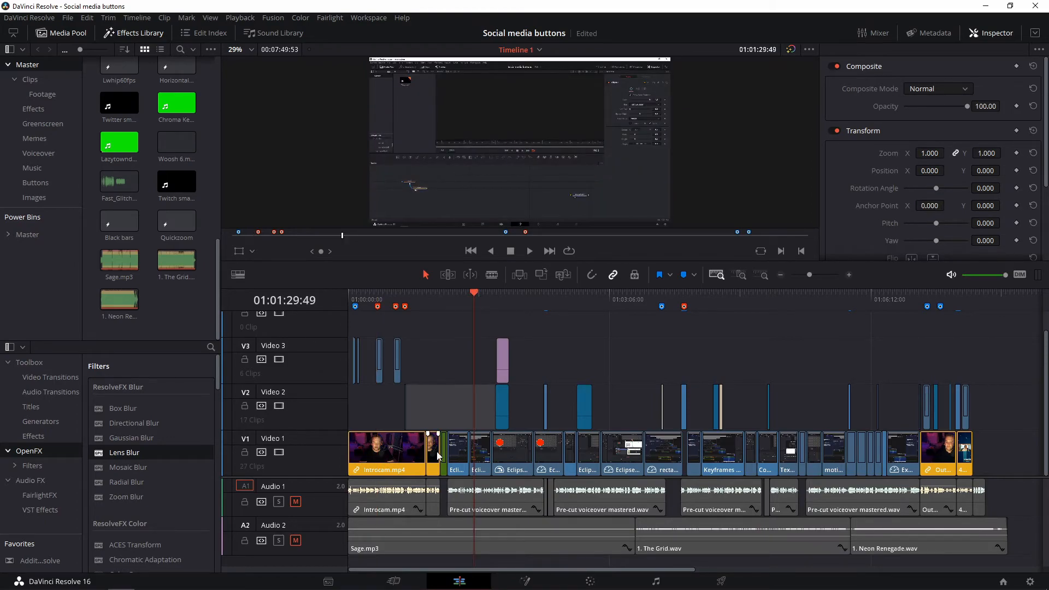
{"action": "left_click", "coordinate": [278, 452]}
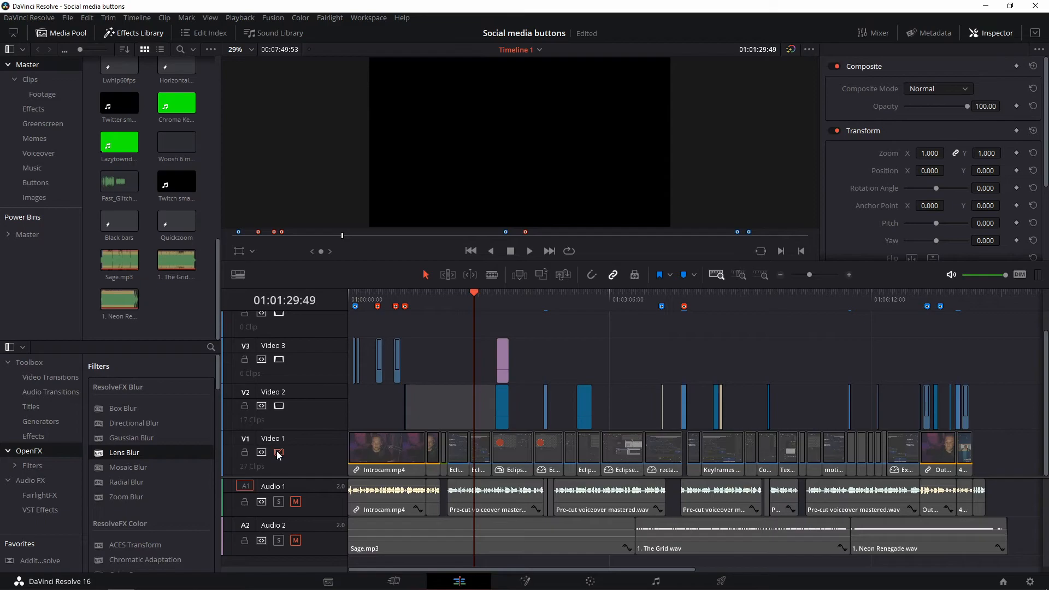
{"action": "left_click", "coordinate": [279, 453]}
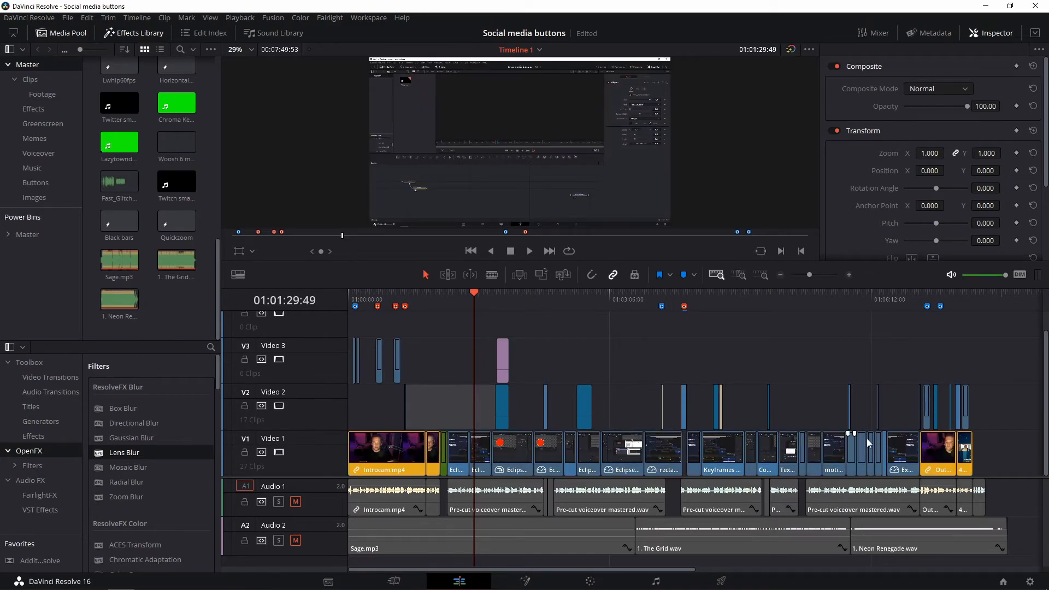
- Look at the timeline at 01:05:48:47 and at the outro camera clip at 01:06:56:27
{"action": "left_click", "coordinate": [838, 313]}
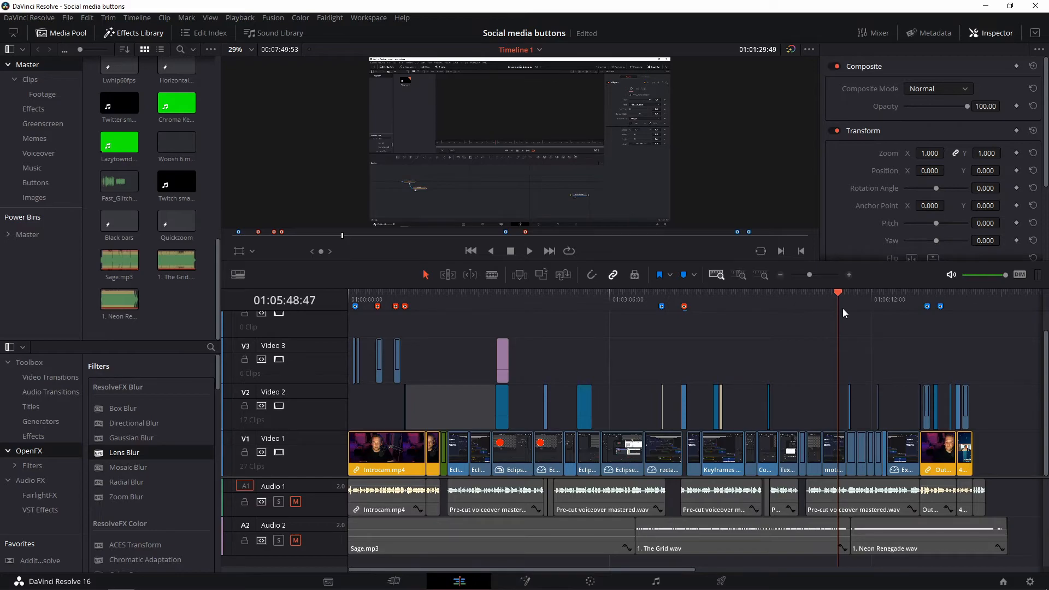
{"action": "left_click", "coordinate": [933, 316]}
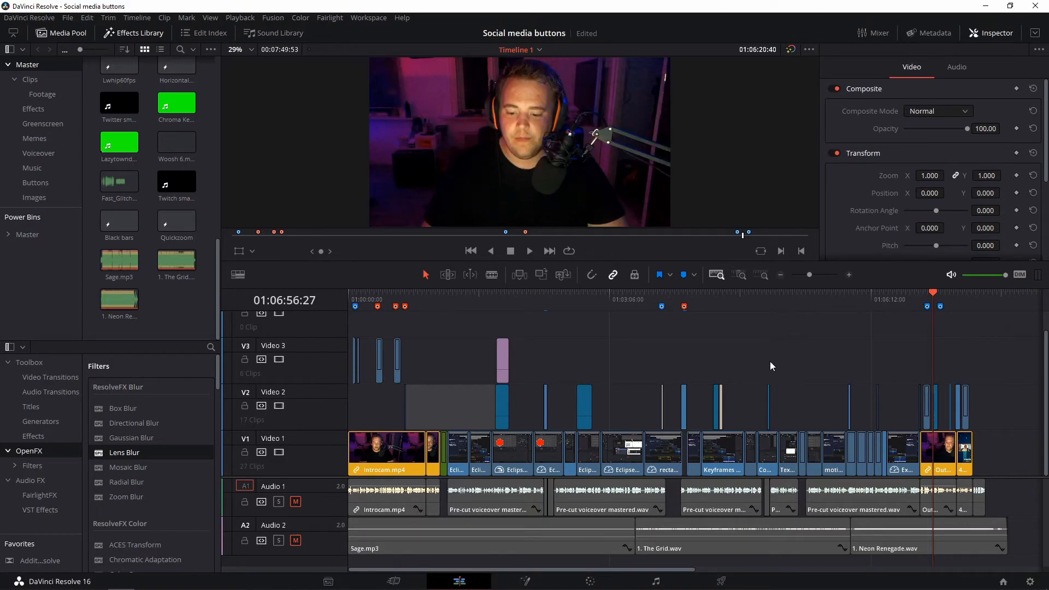
- Switch to the Script document in WordPad, review the final workflow points, and return to DaVinci Resolve
{"action": "key", "text": "alt+Tab"}
{"action": "key", "text": "alt+Tab"}
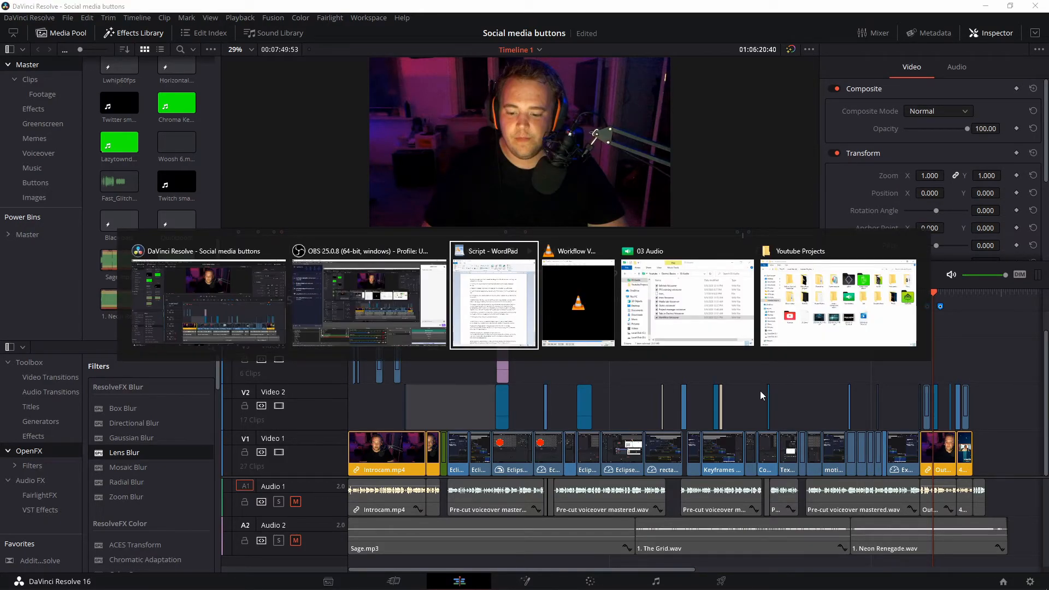
{"action": "scroll", "coordinate": [533, 370], "scroll_direction": "down", "scroll_amount": 1}
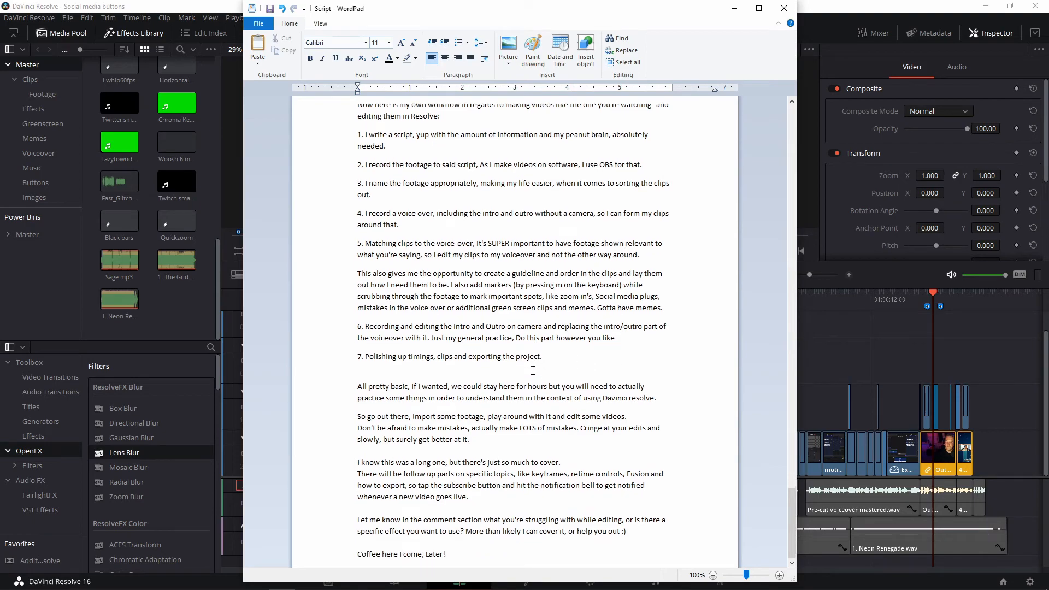
{"action": "left_click", "coordinate": [901, 370]}
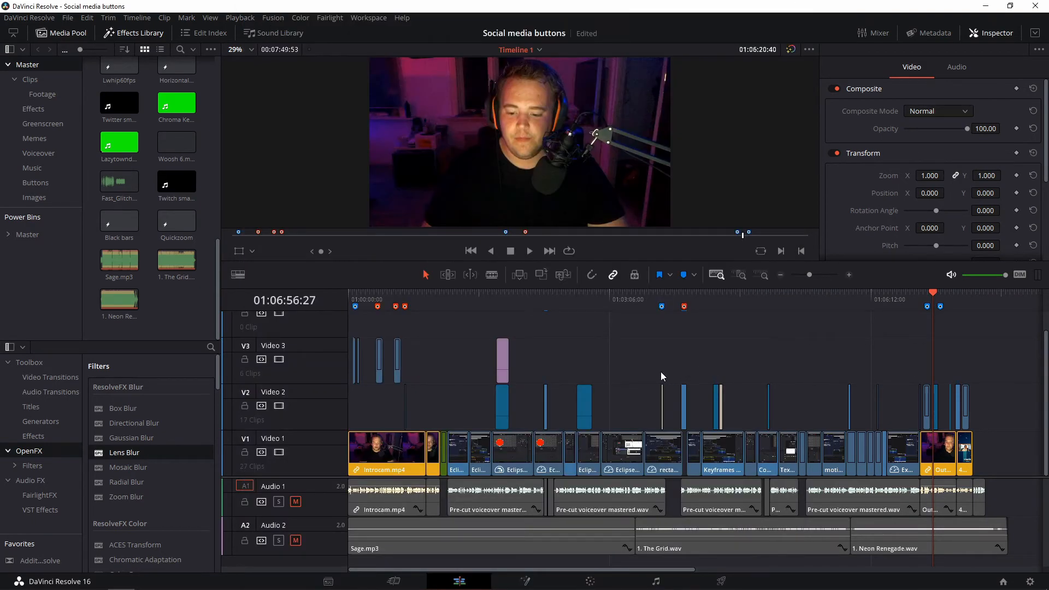
- Examine the end of the timeline around the Export.mp4 clip and the social media button over the outro
{"action": "left_click", "coordinate": [887, 302]}
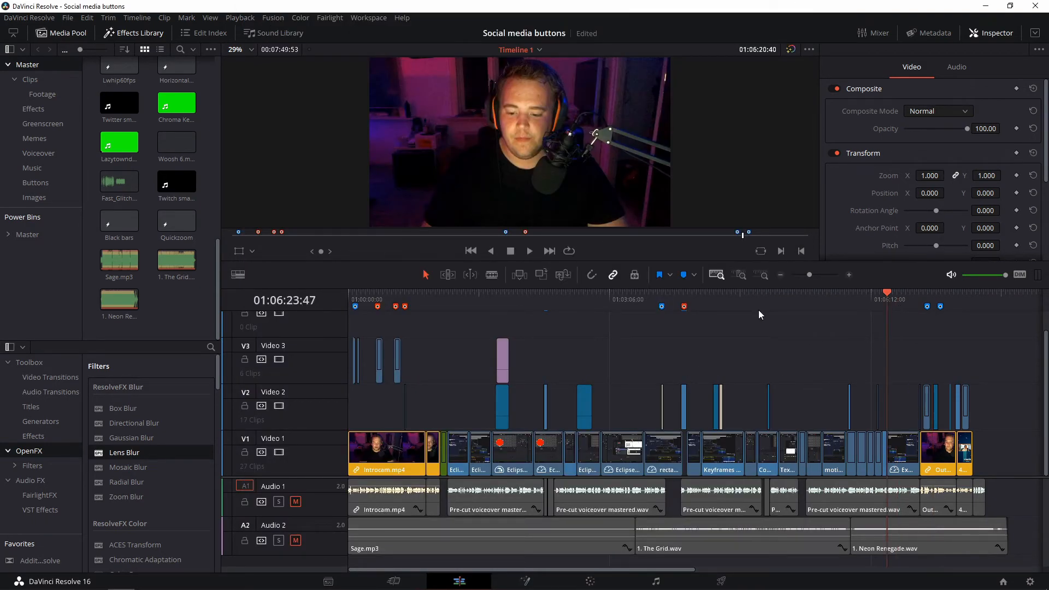
{"action": "left_click_drag", "start_coordinate": [759, 310], "coordinate": [886, 316]}
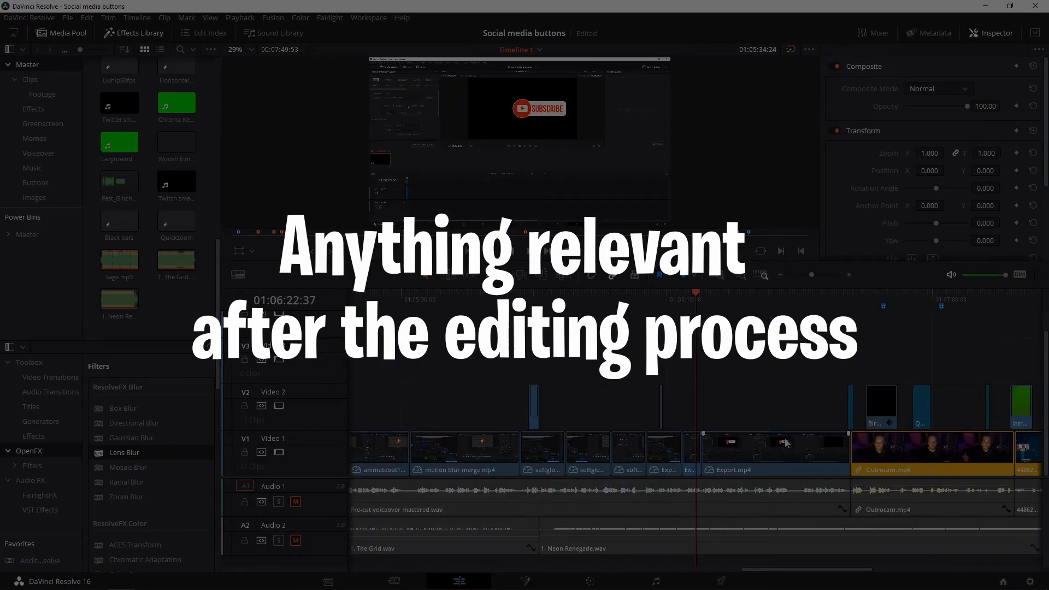
{"action": "left_click_drag", "start_coordinate": [854, 307], "coordinate": [874, 310]}
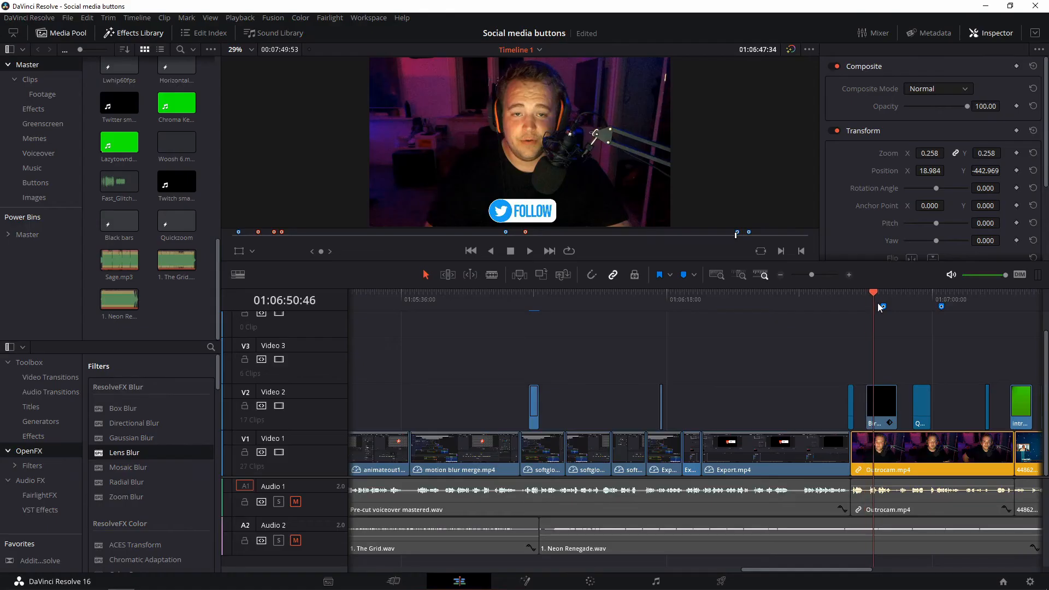
{"action": "left_click", "coordinate": [891, 304]}
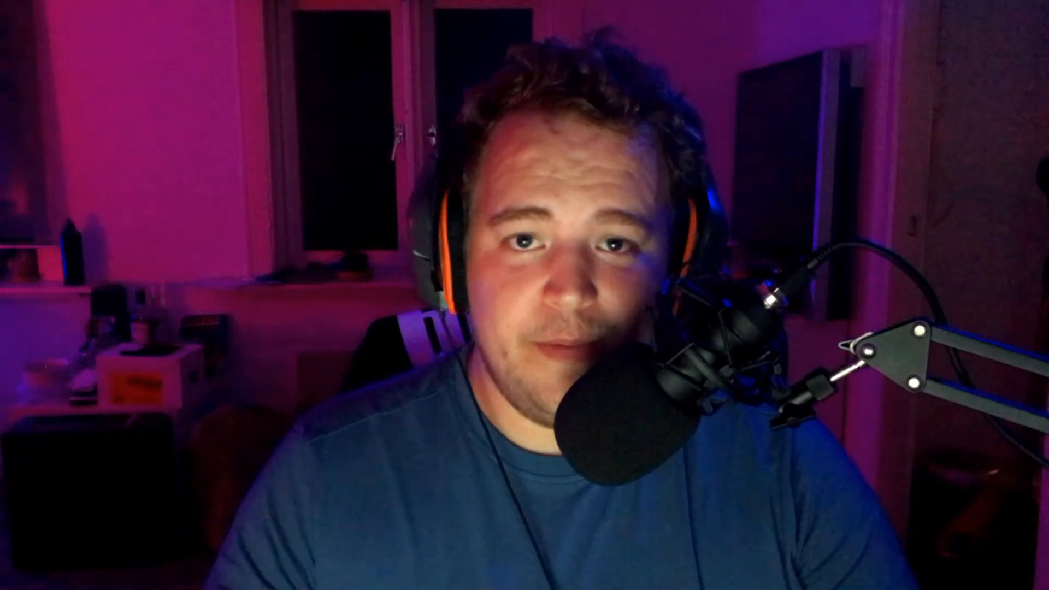